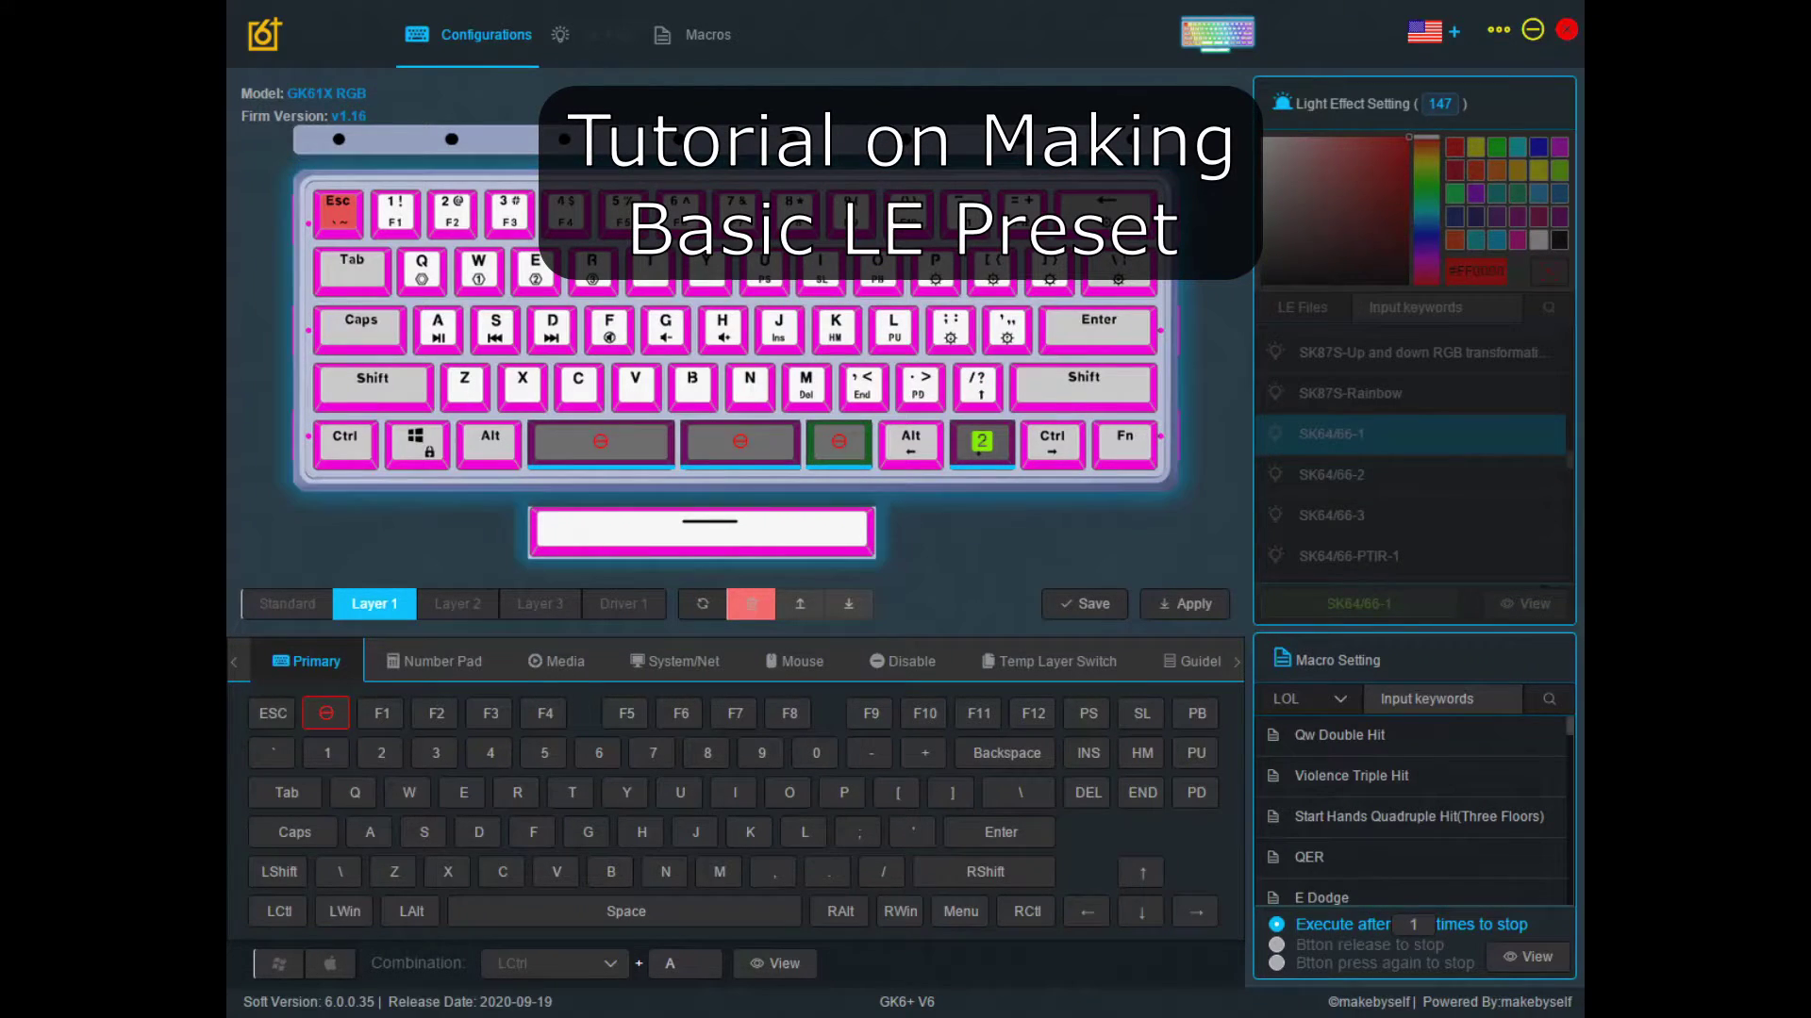
Step: Switch to the Standard layer, open LE Files and scroll to the end of the file list
left_click(288, 603)
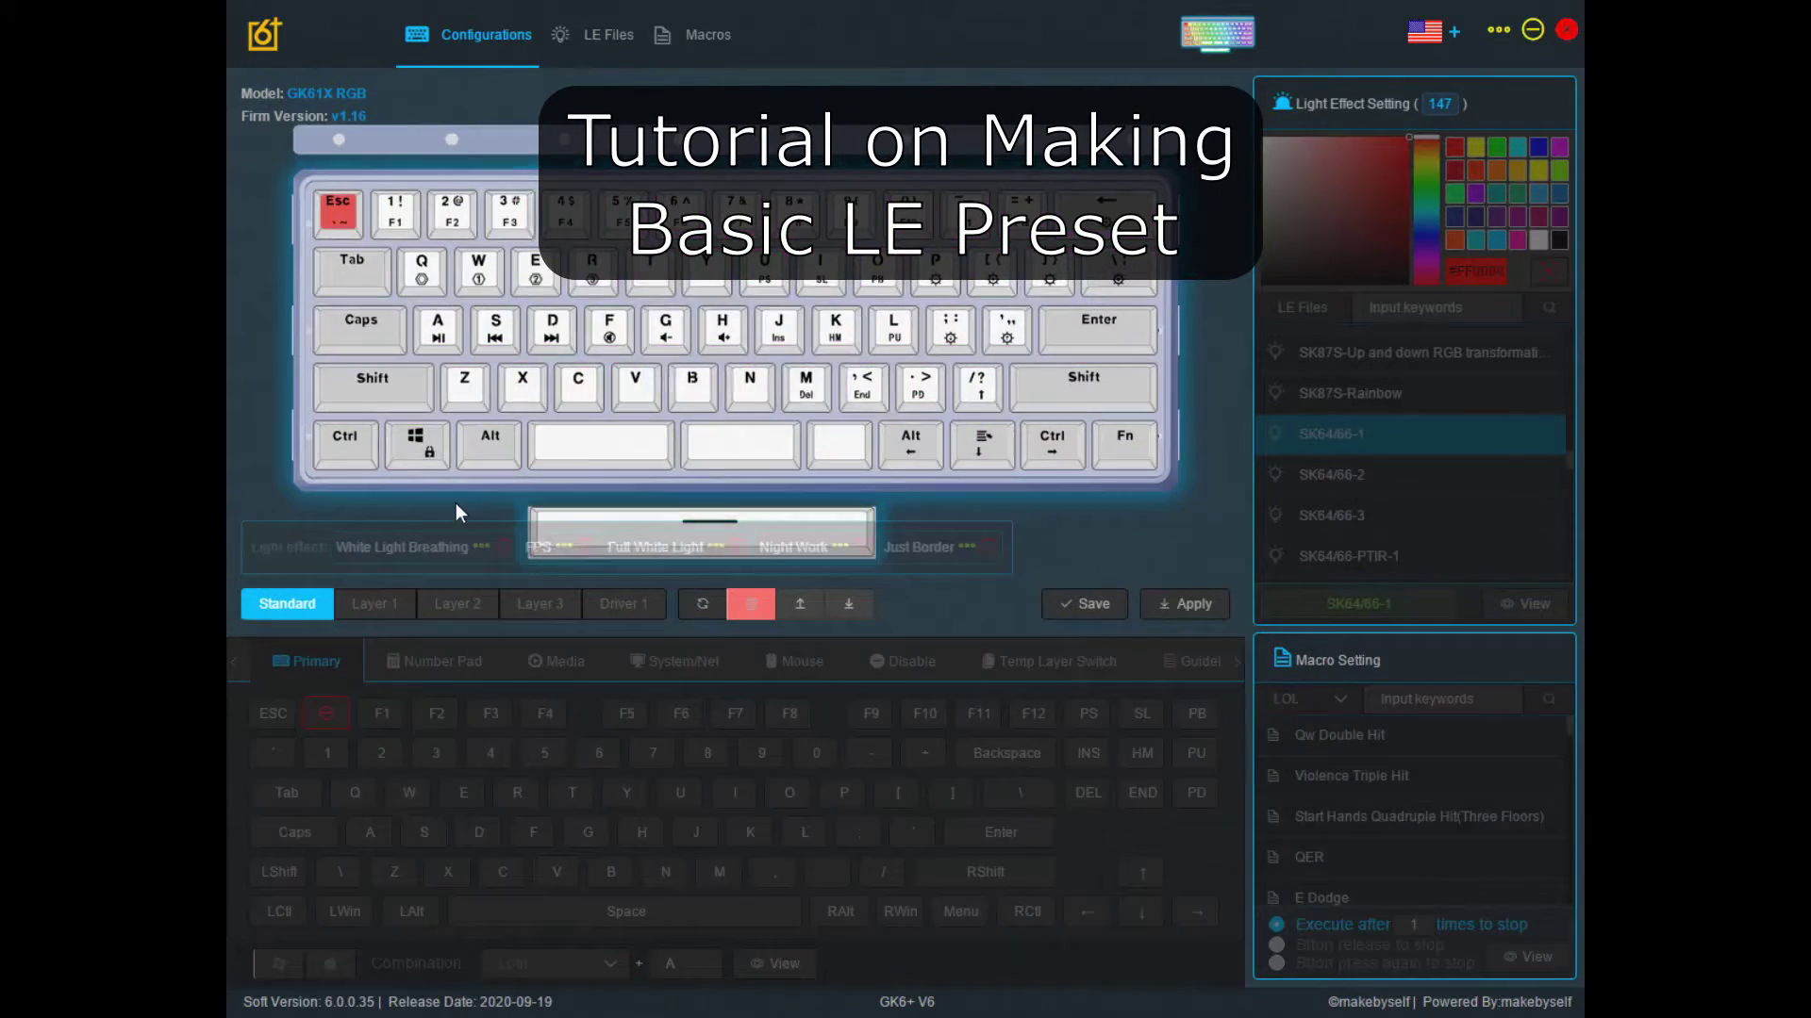
left_click(607, 37)
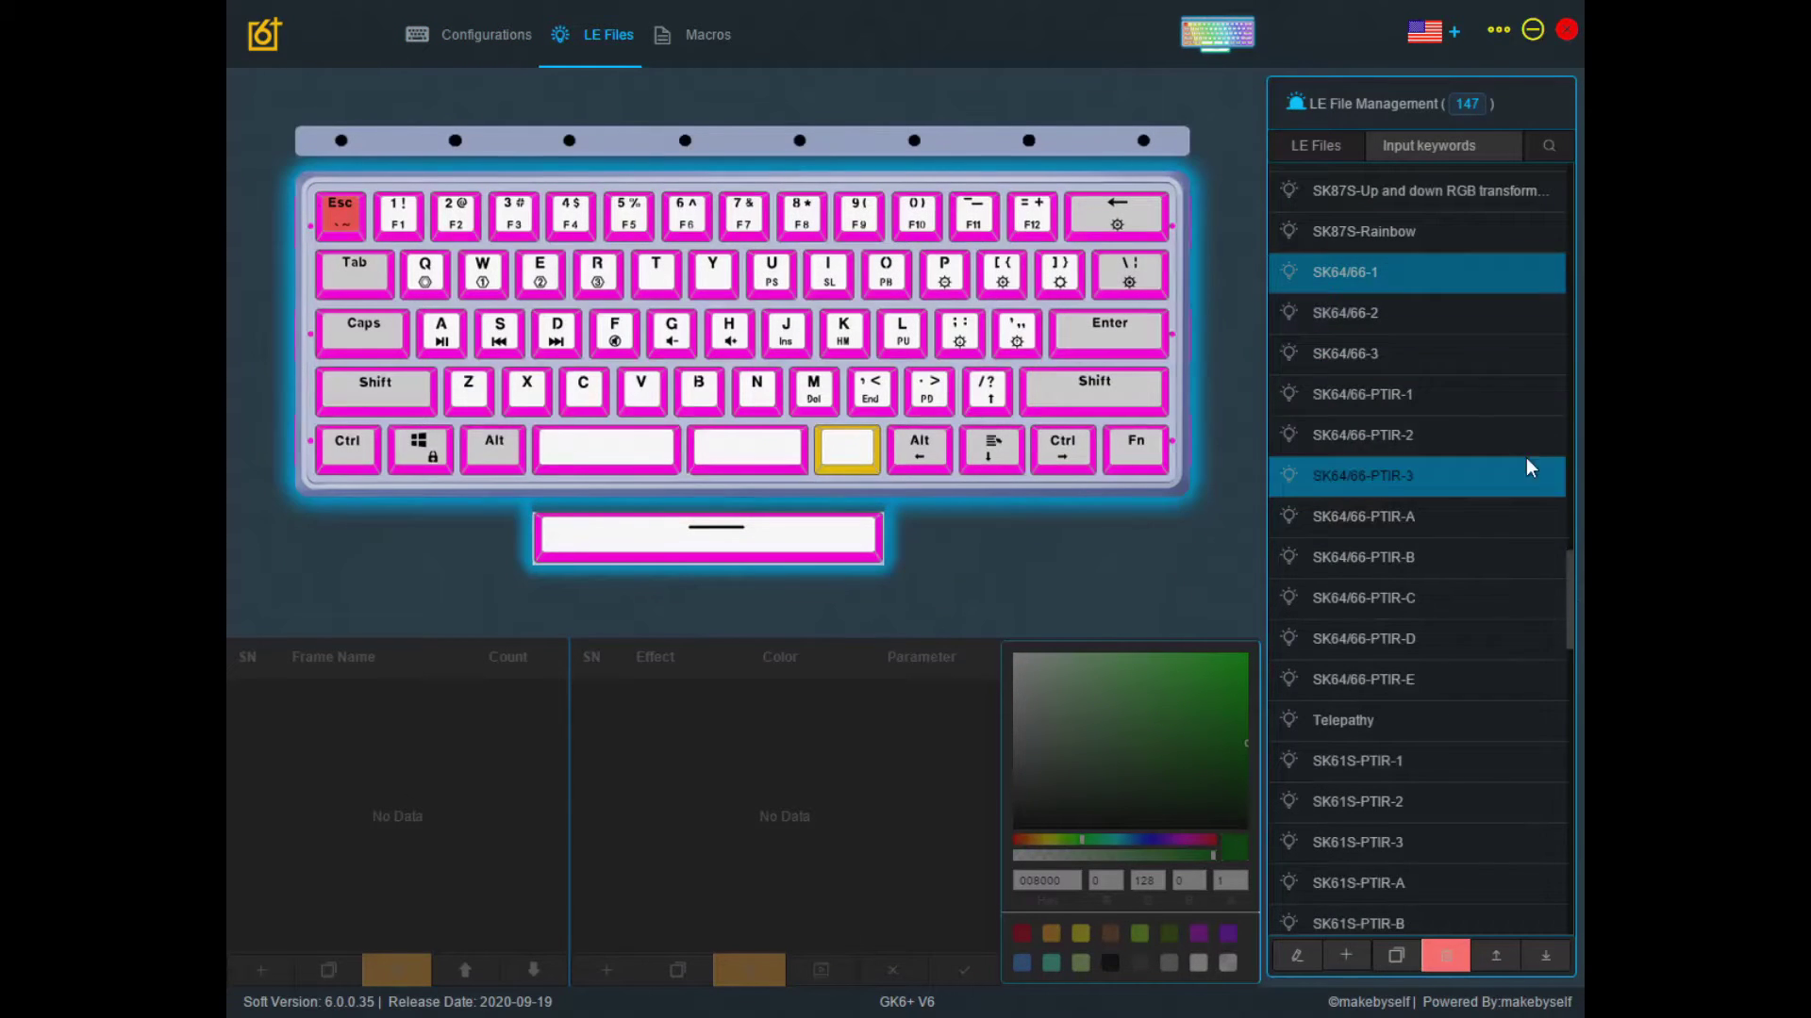
left_click_drag(1573, 579, 1567, 933)
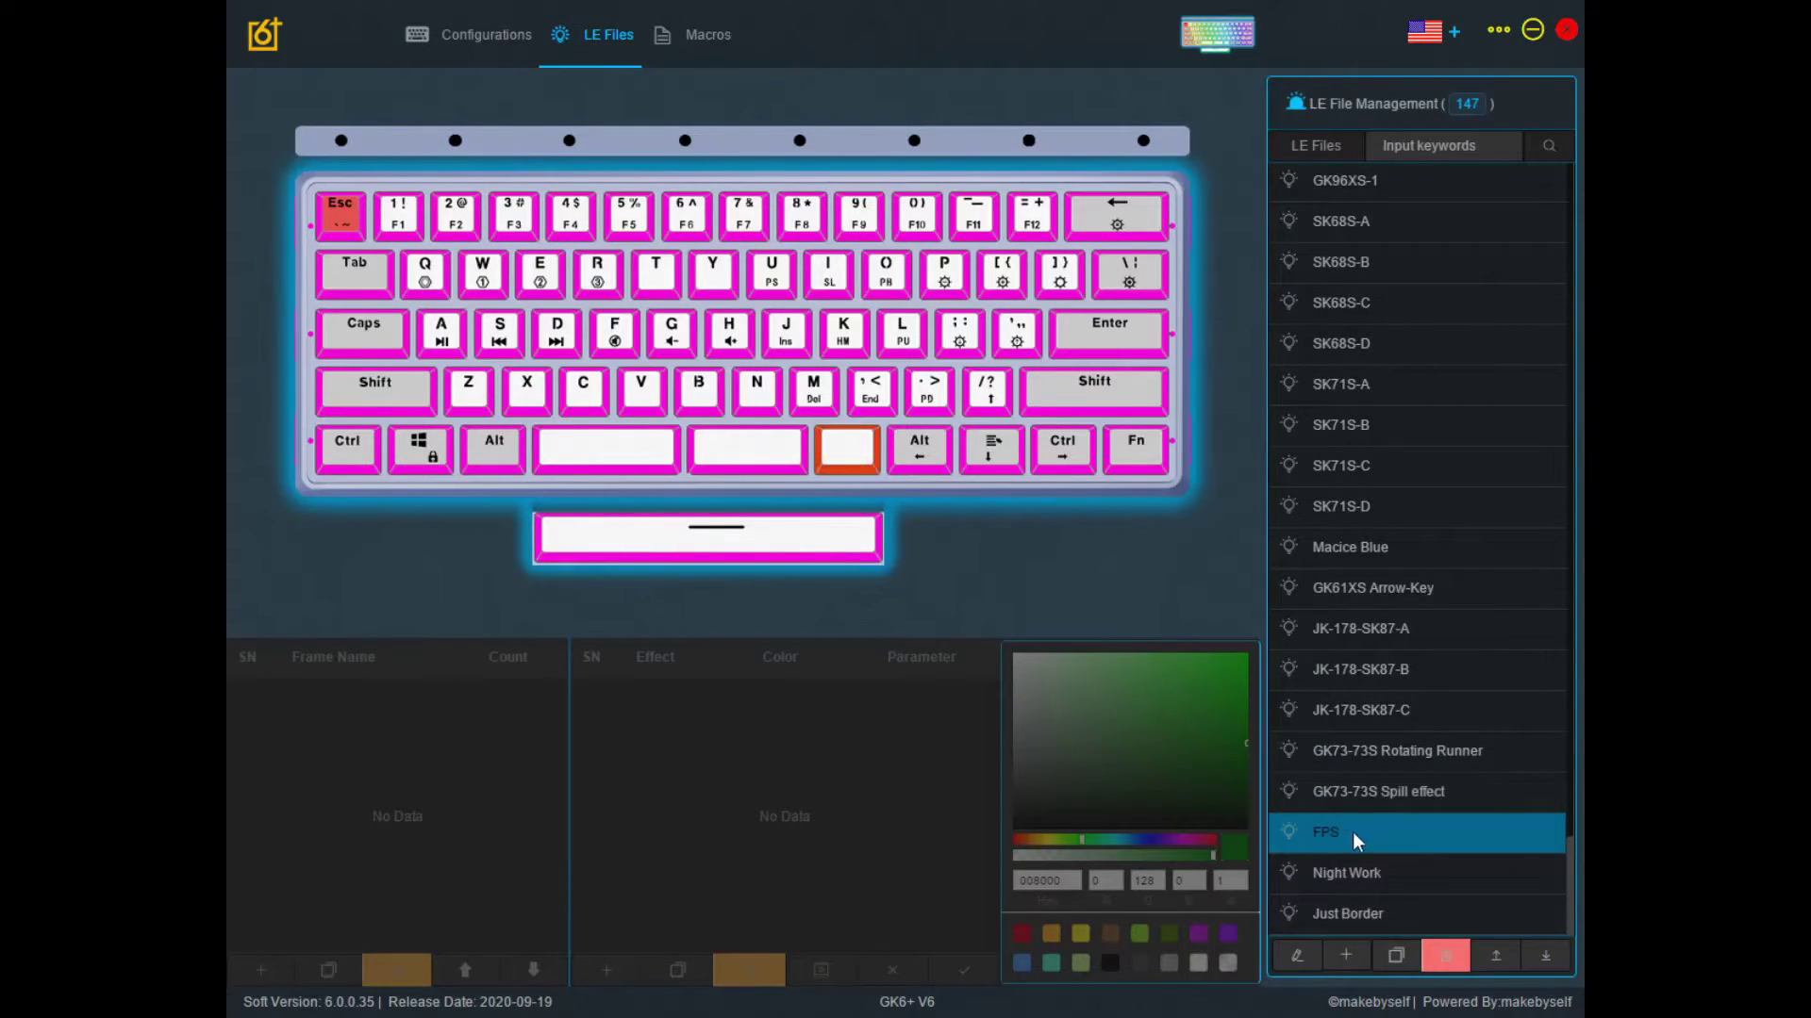
Step: Create a new light-effect file named 'Test'
left_click(1348, 957)
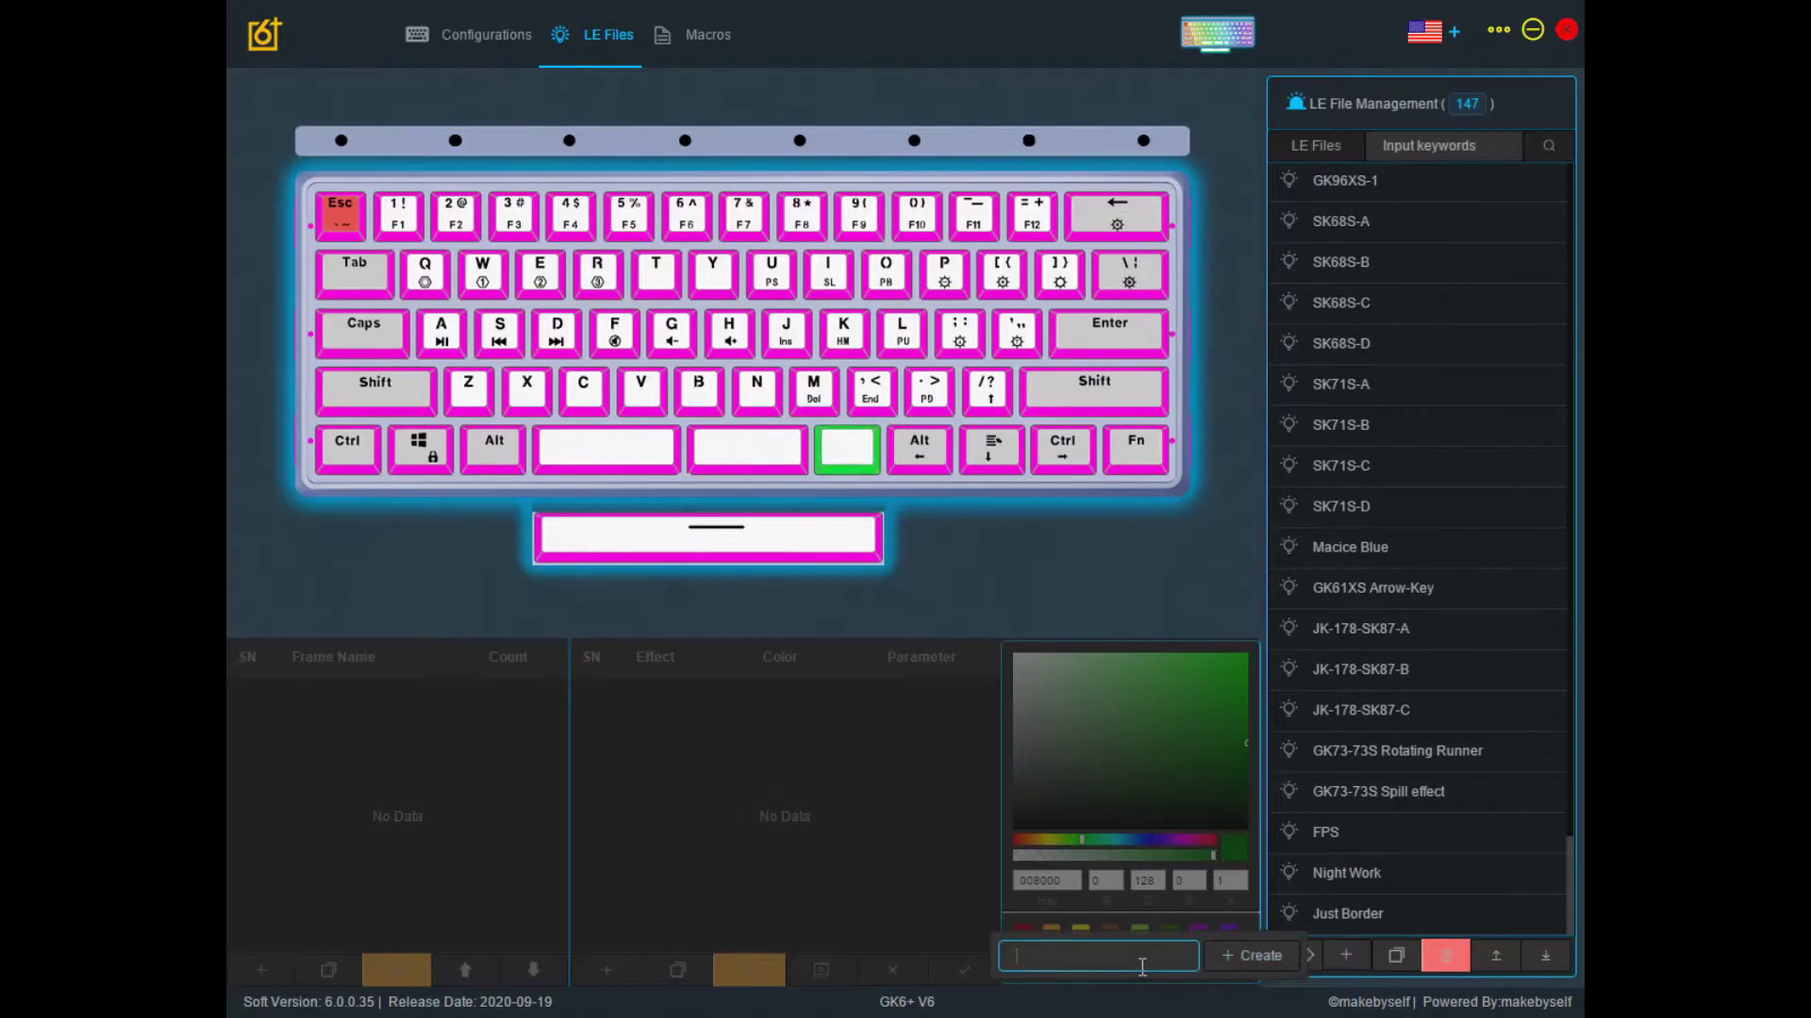
type("Test")
left_click(1209, 971)
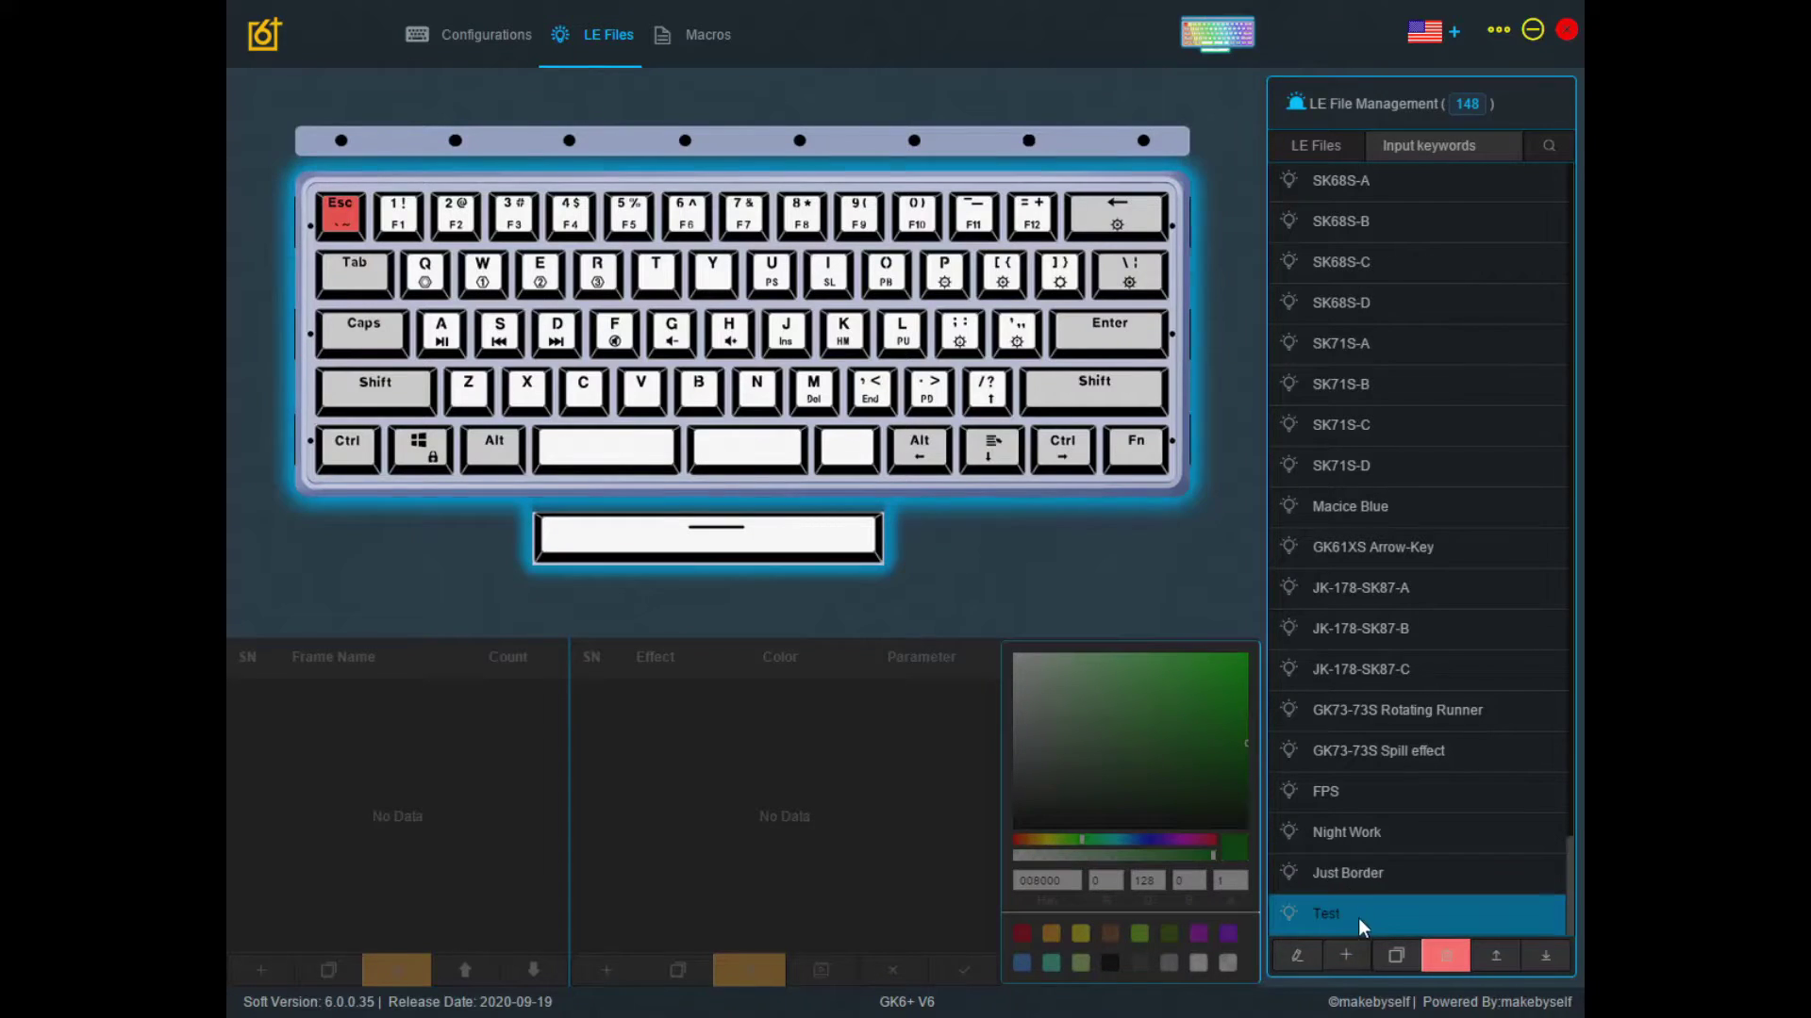
Step: Open Test for editing and inspect frame0 and its red (0xff0000) Monochrome effect
left_click(1295, 955)
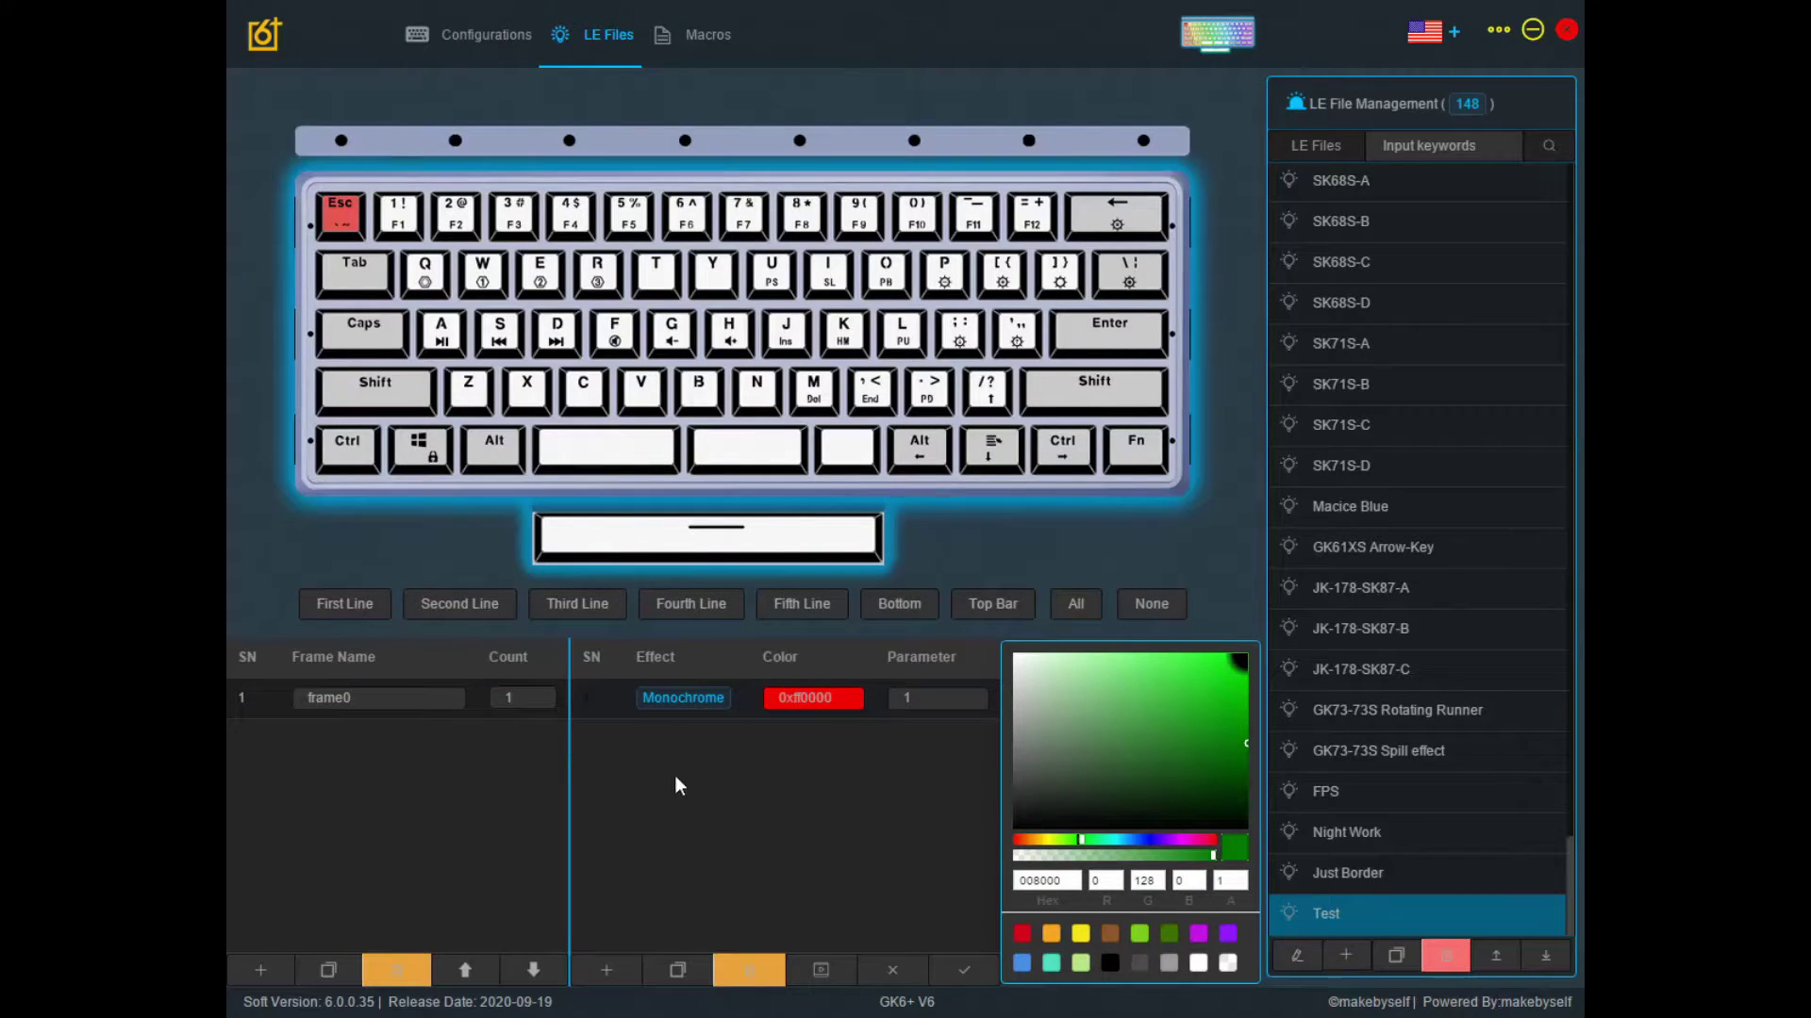
left_click(362, 706)
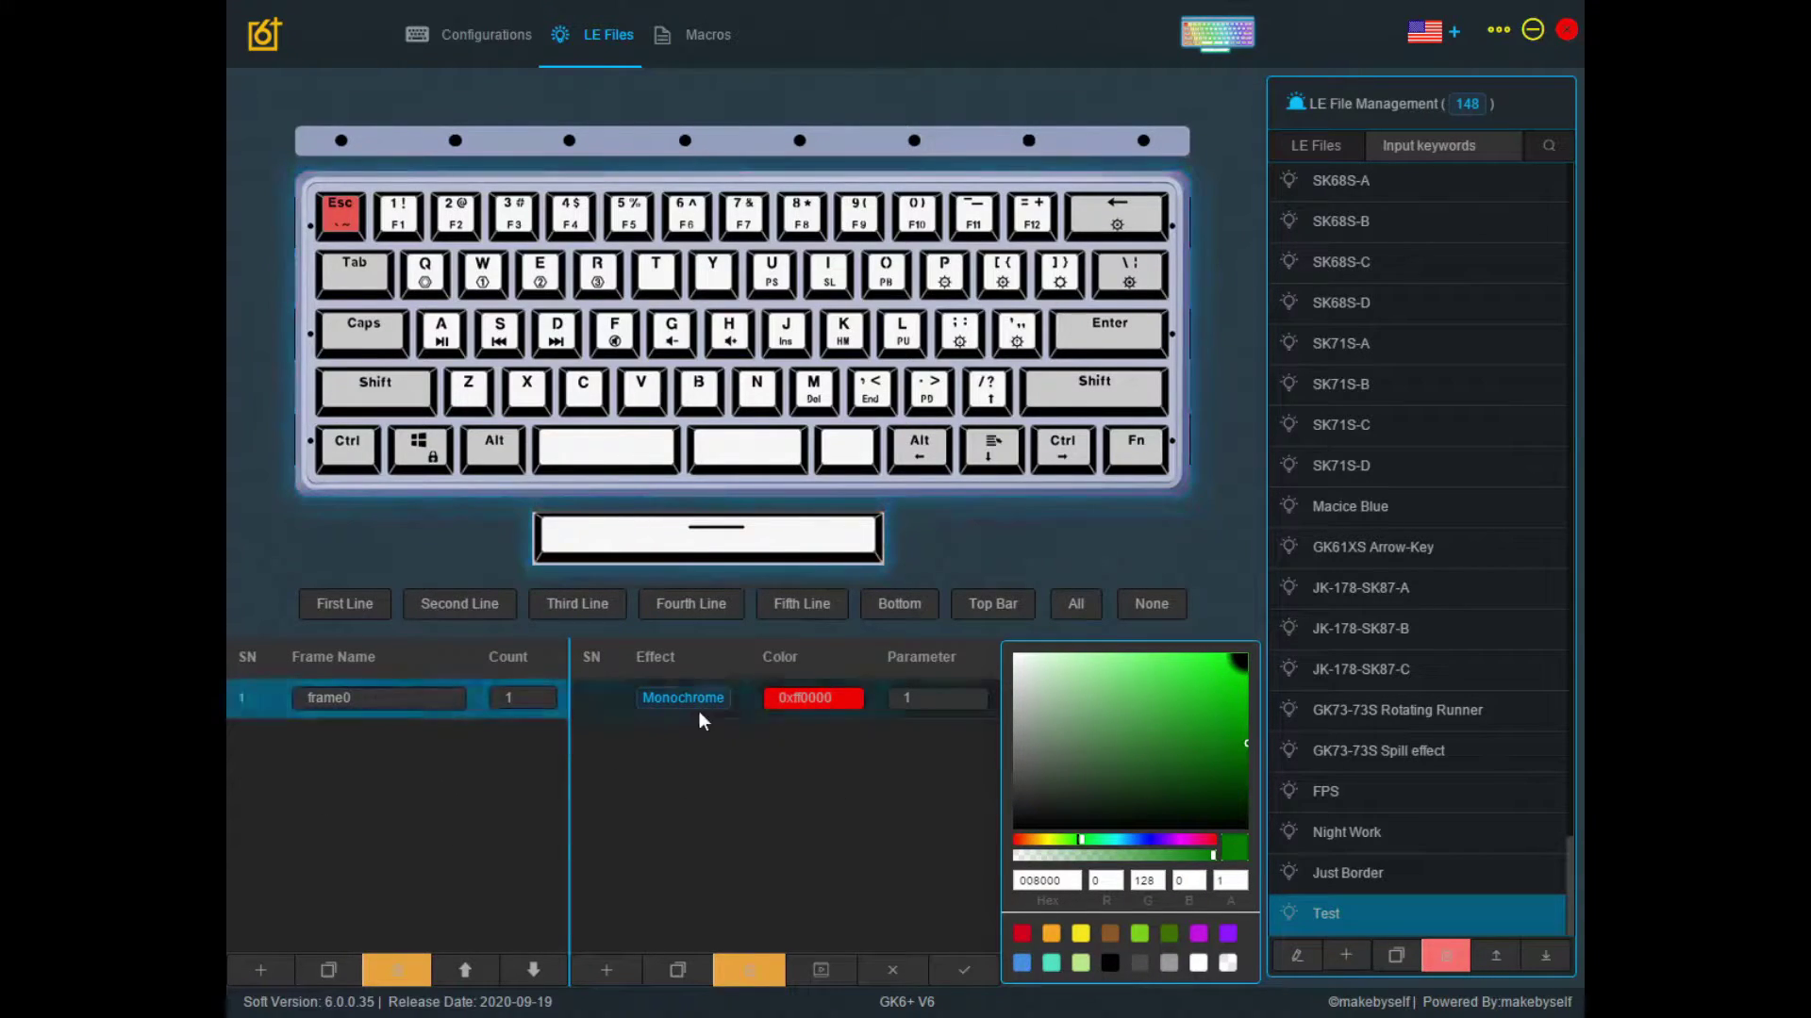
left_click(394, 665)
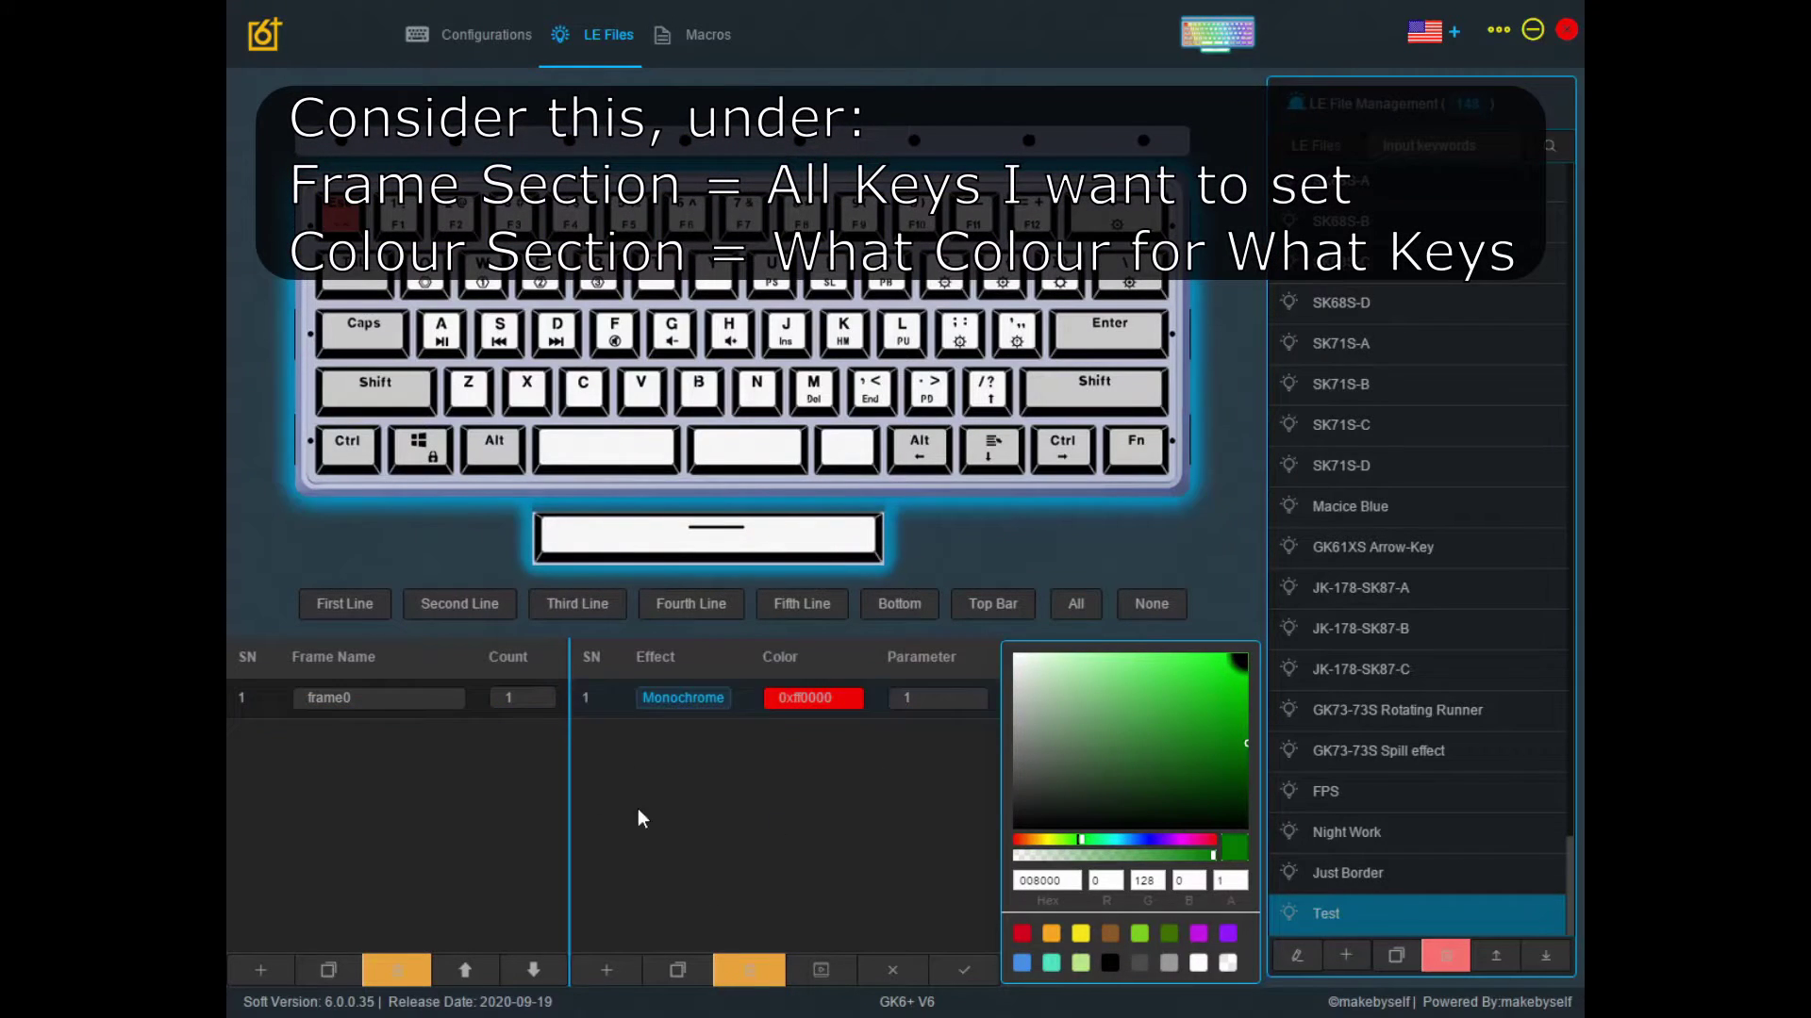
left_click(307, 729)
left_click(801, 720)
left_click(434, 698)
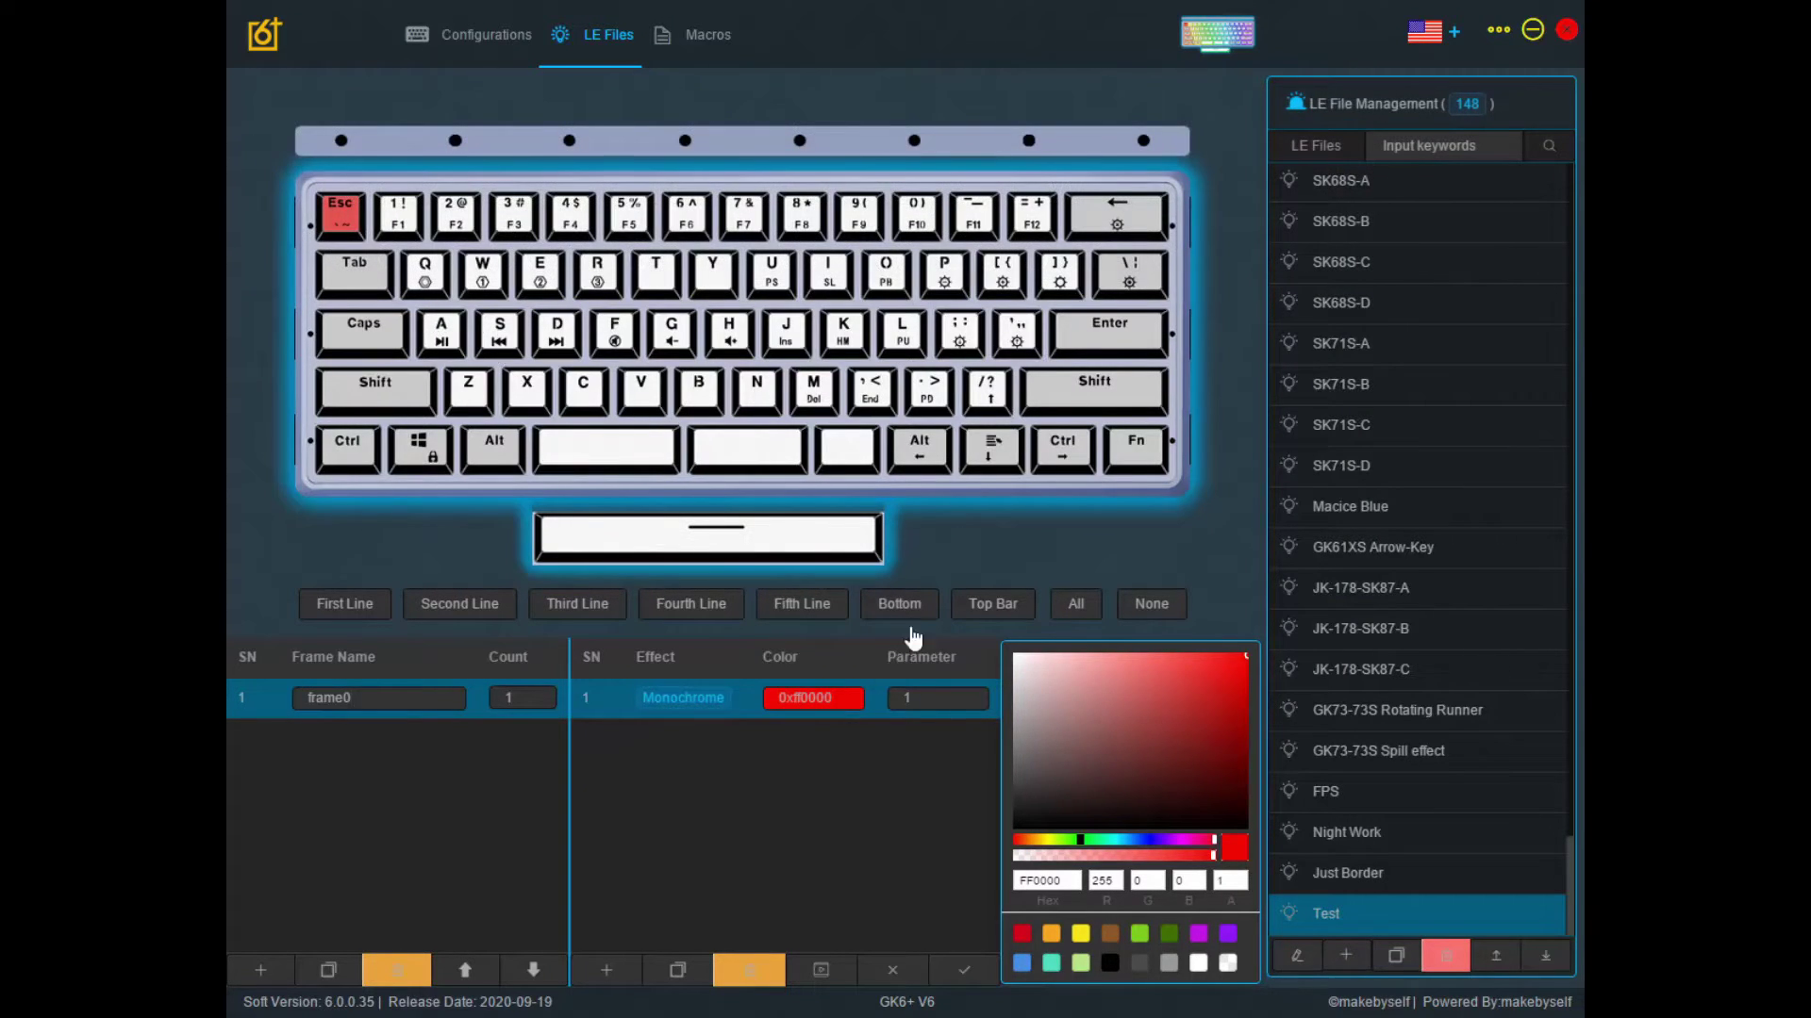
Step: Add W, A, S, D, left Ctrl, left Shift, R, C, light bar, Backspace and Fn to frame0
left_click(411, 690)
left_click(483, 273)
left_click(441, 332)
left_click(499, 332)
left_click(552, 332)
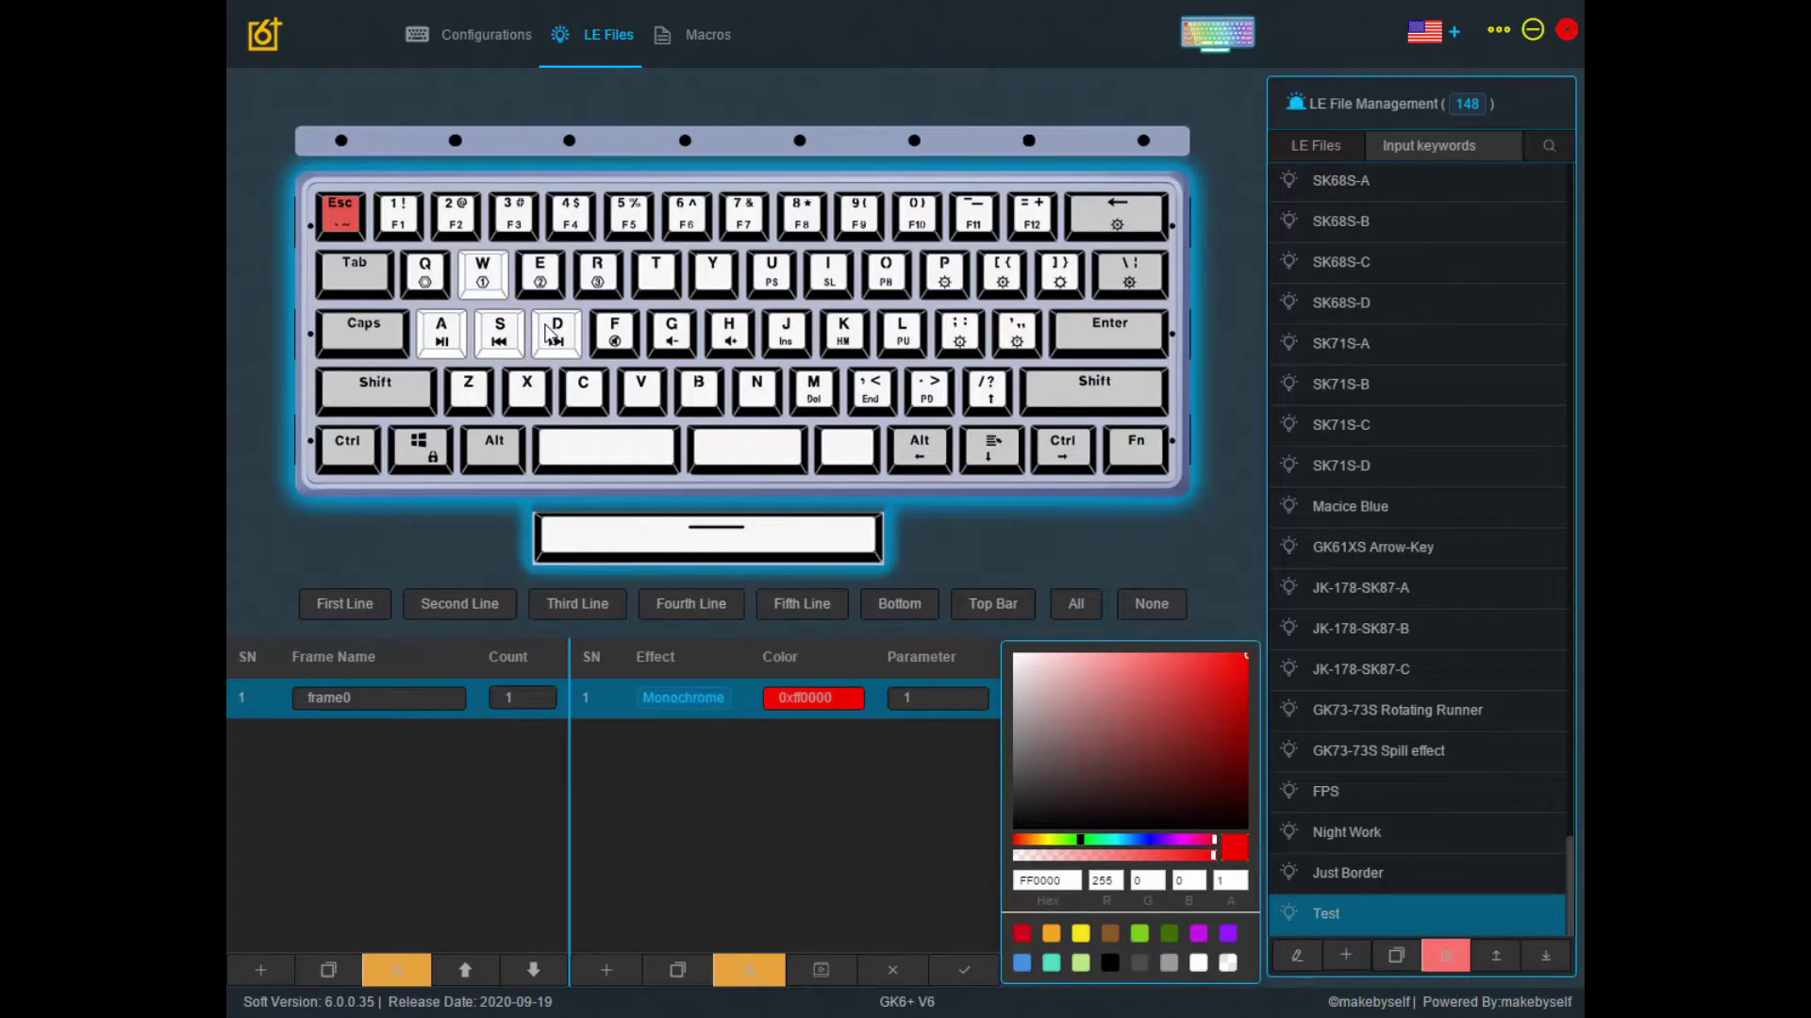
left_click(340, 444)
left_click(375, 390)
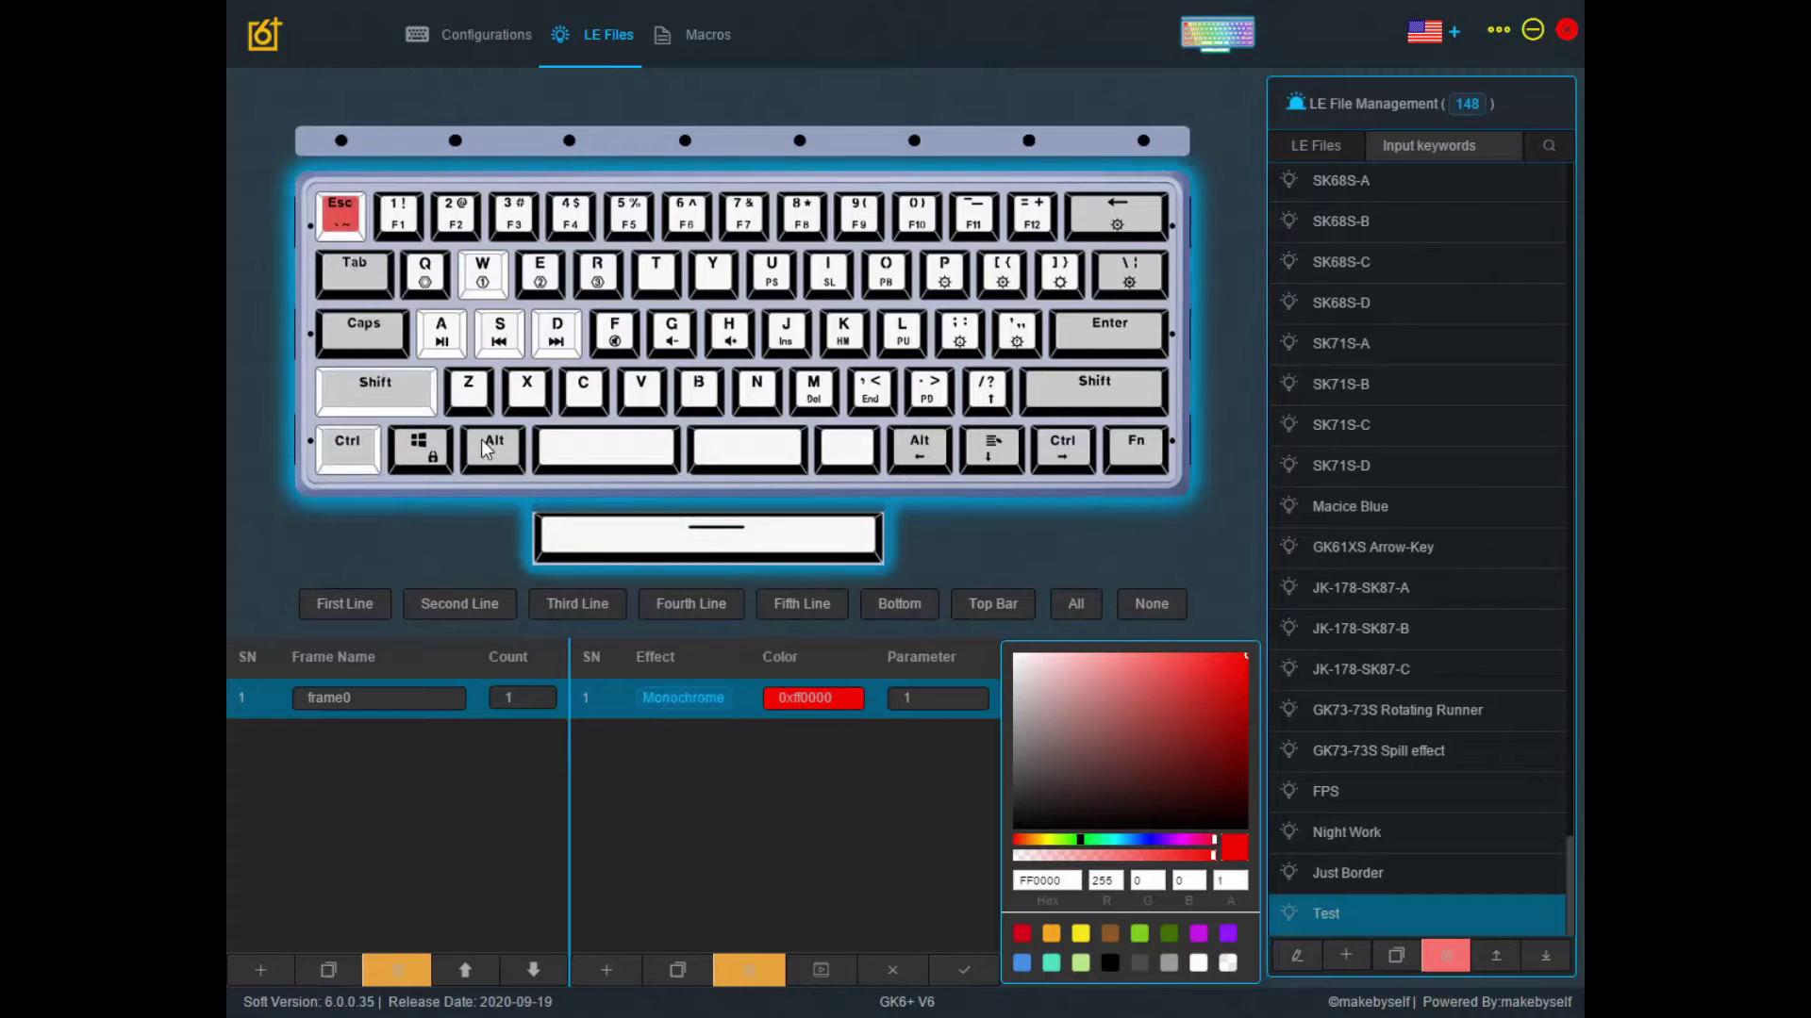
left_click(597, 273)
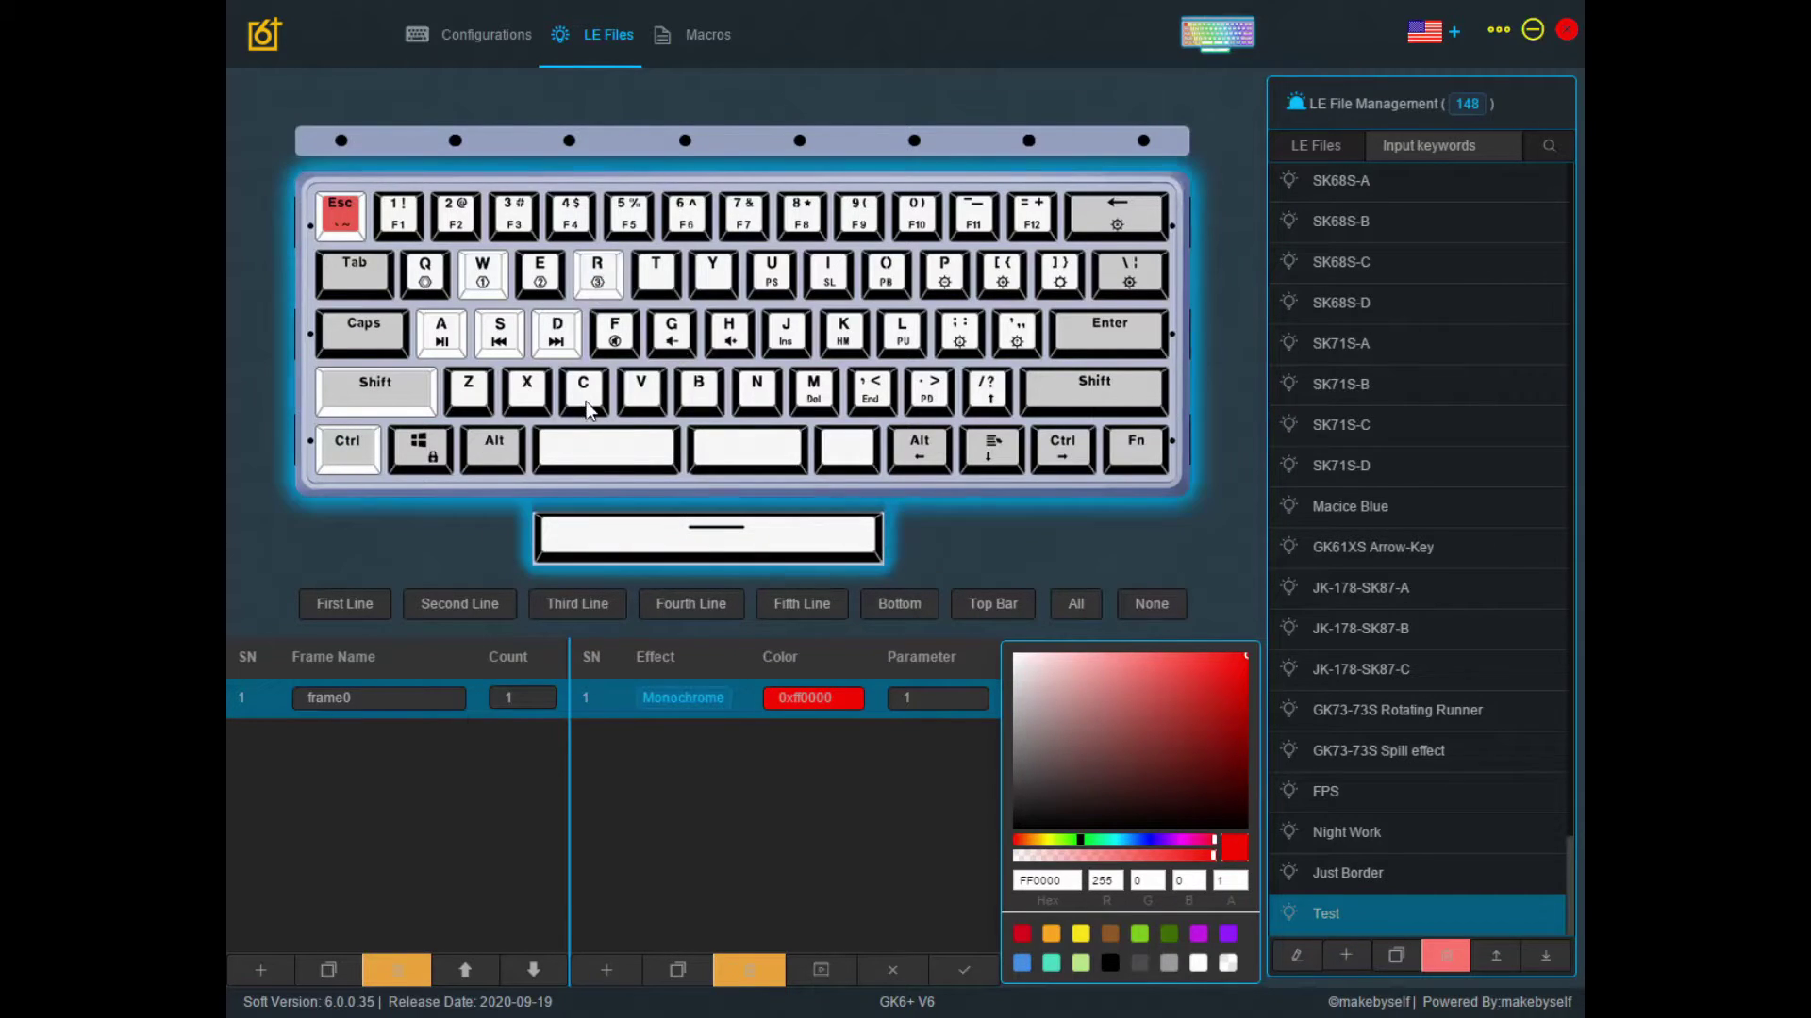
left_click(585, 403)
left_click(705, 545)
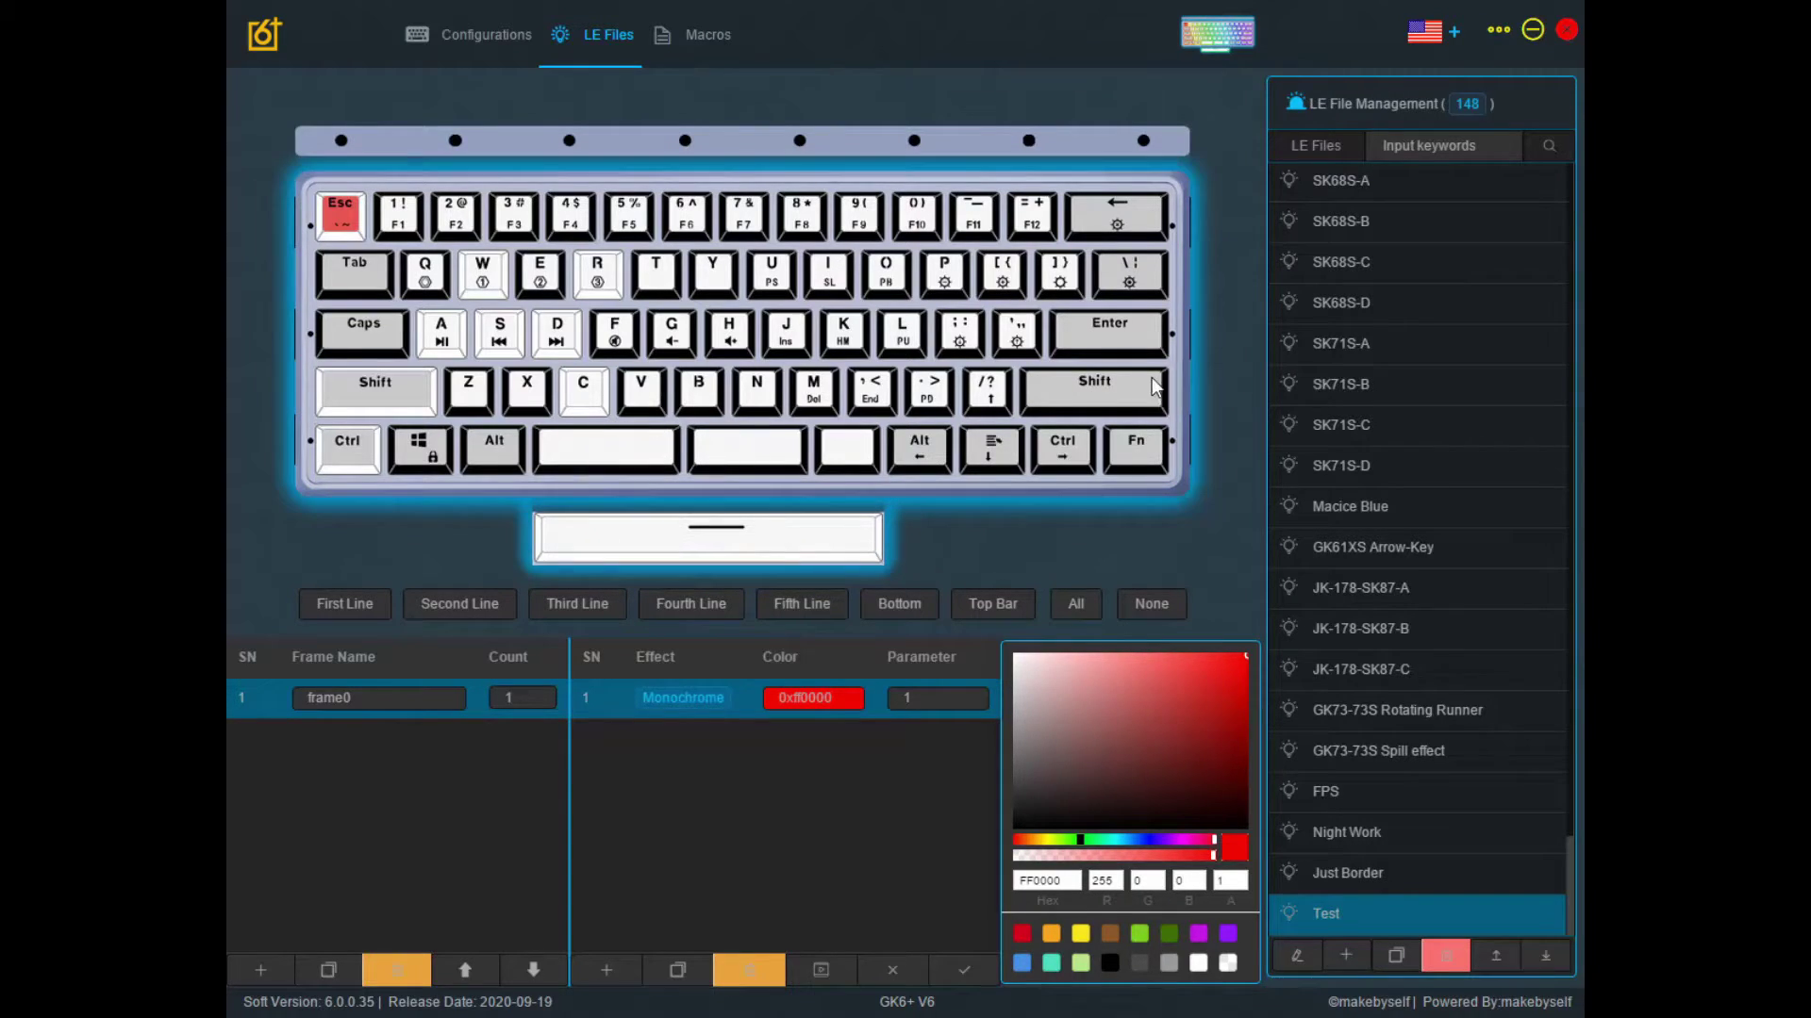
left_click(1135, 448)
left_click(1122, 215)
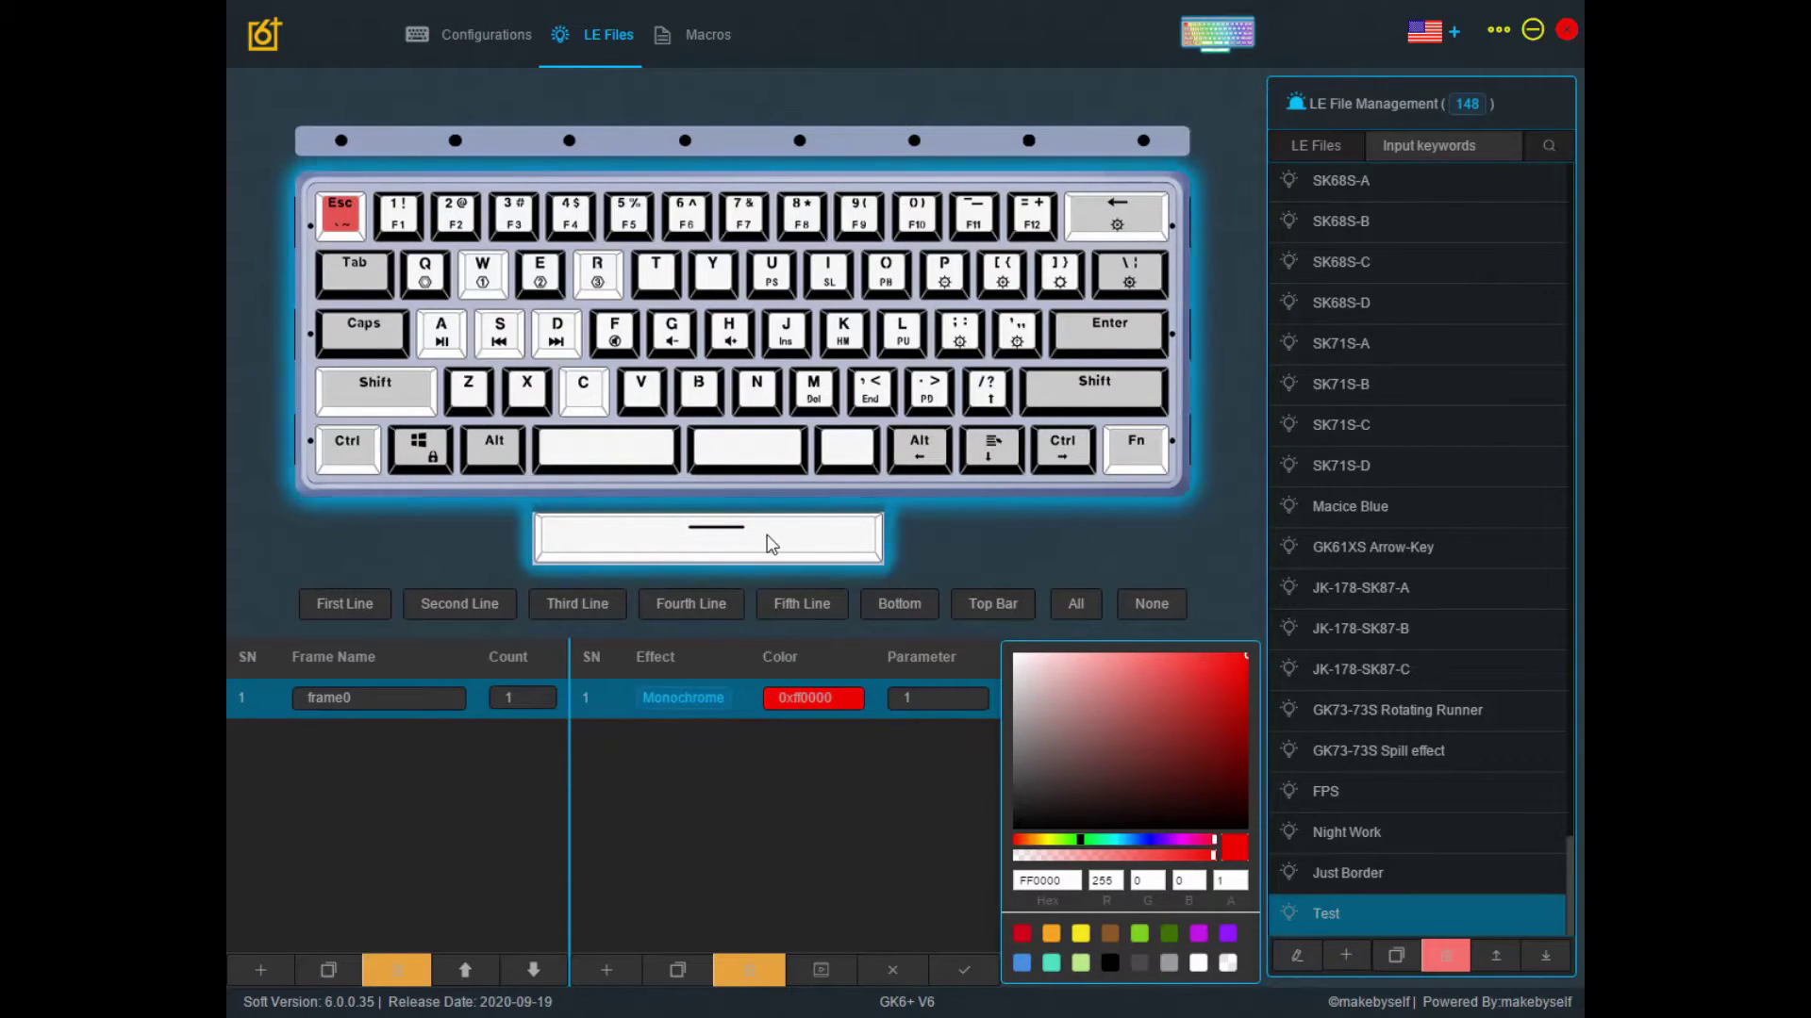
Step: Toggle the light bar, then add an RGB effect with parameter 30 to frame0
left_click(910, 604)
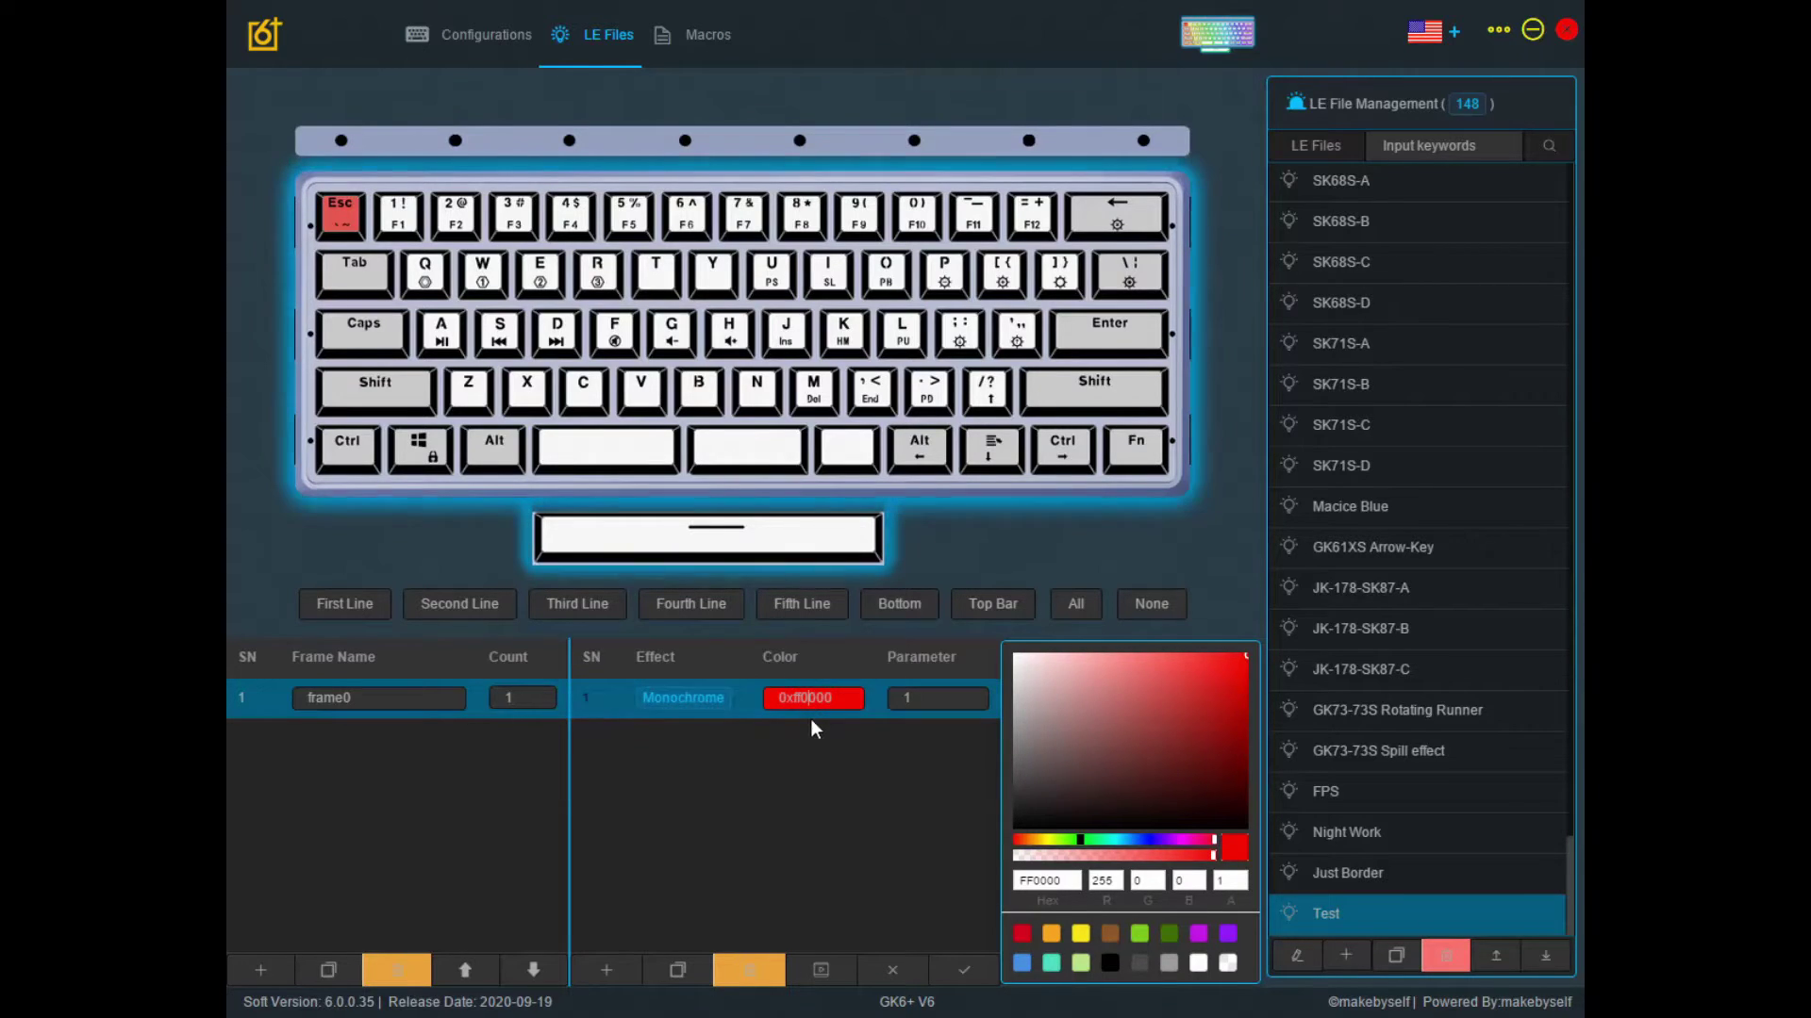
left_click(607, 970)
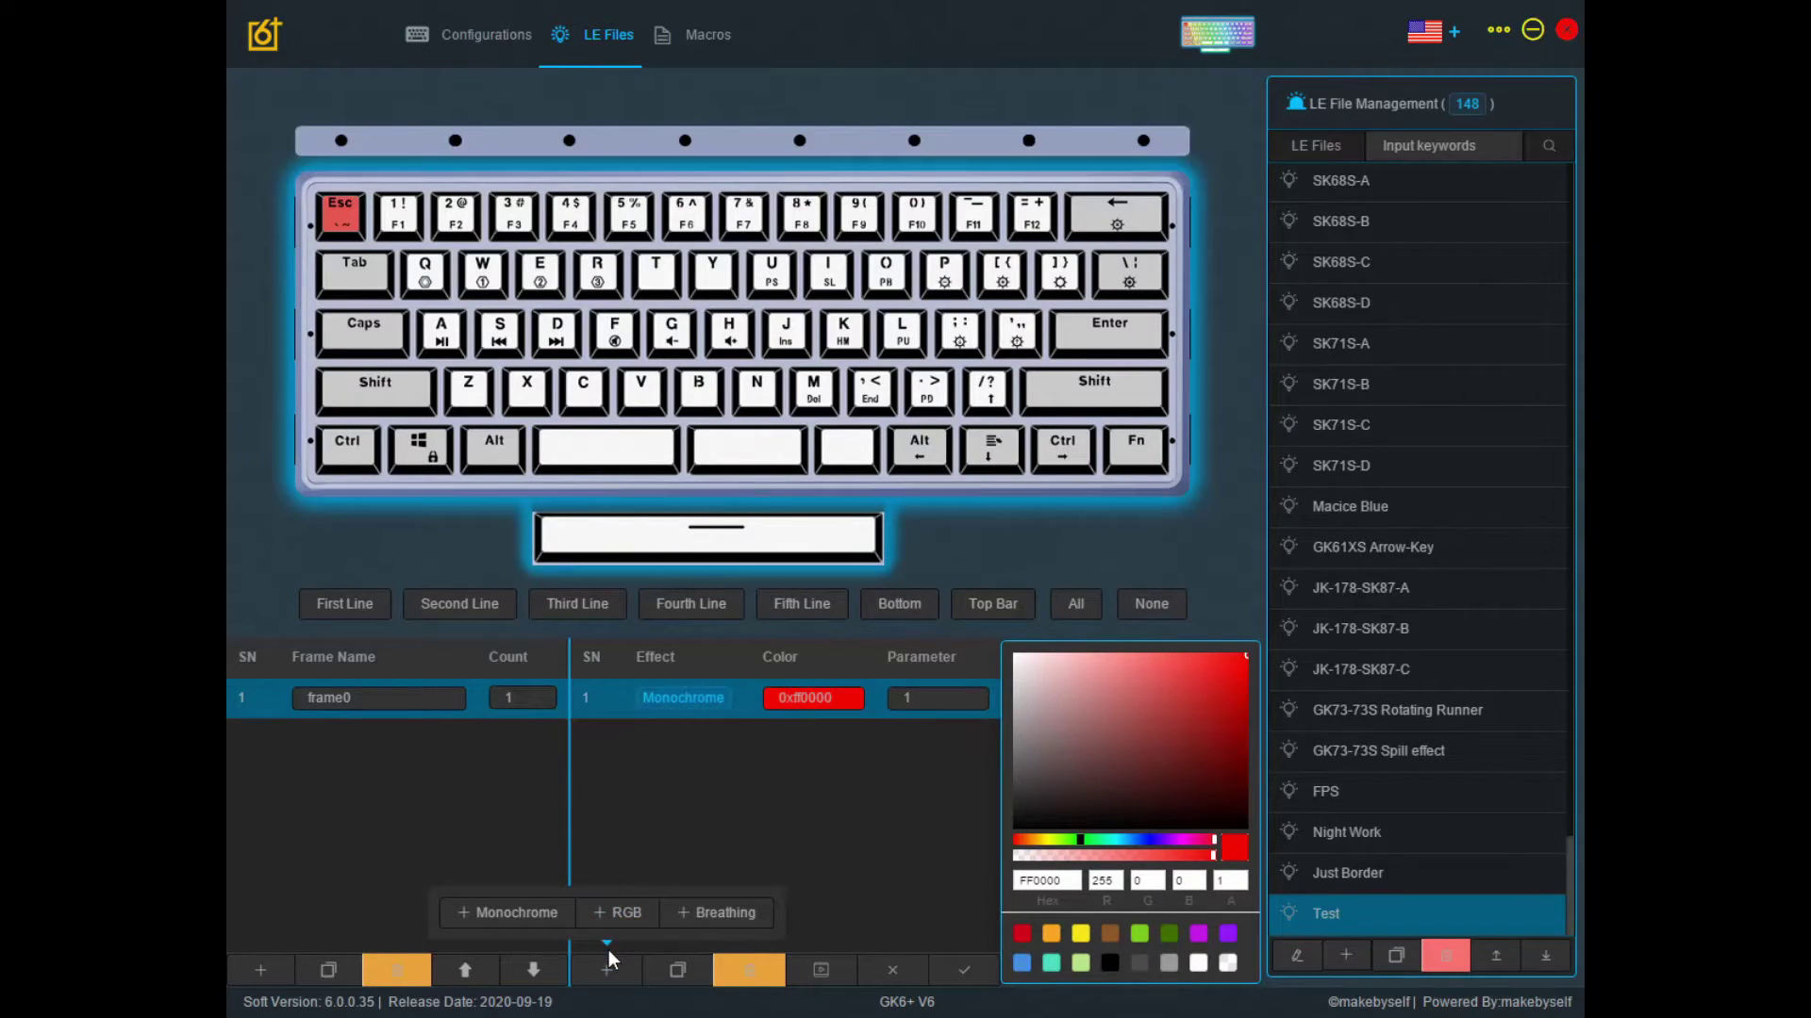
left_click(621, 913)
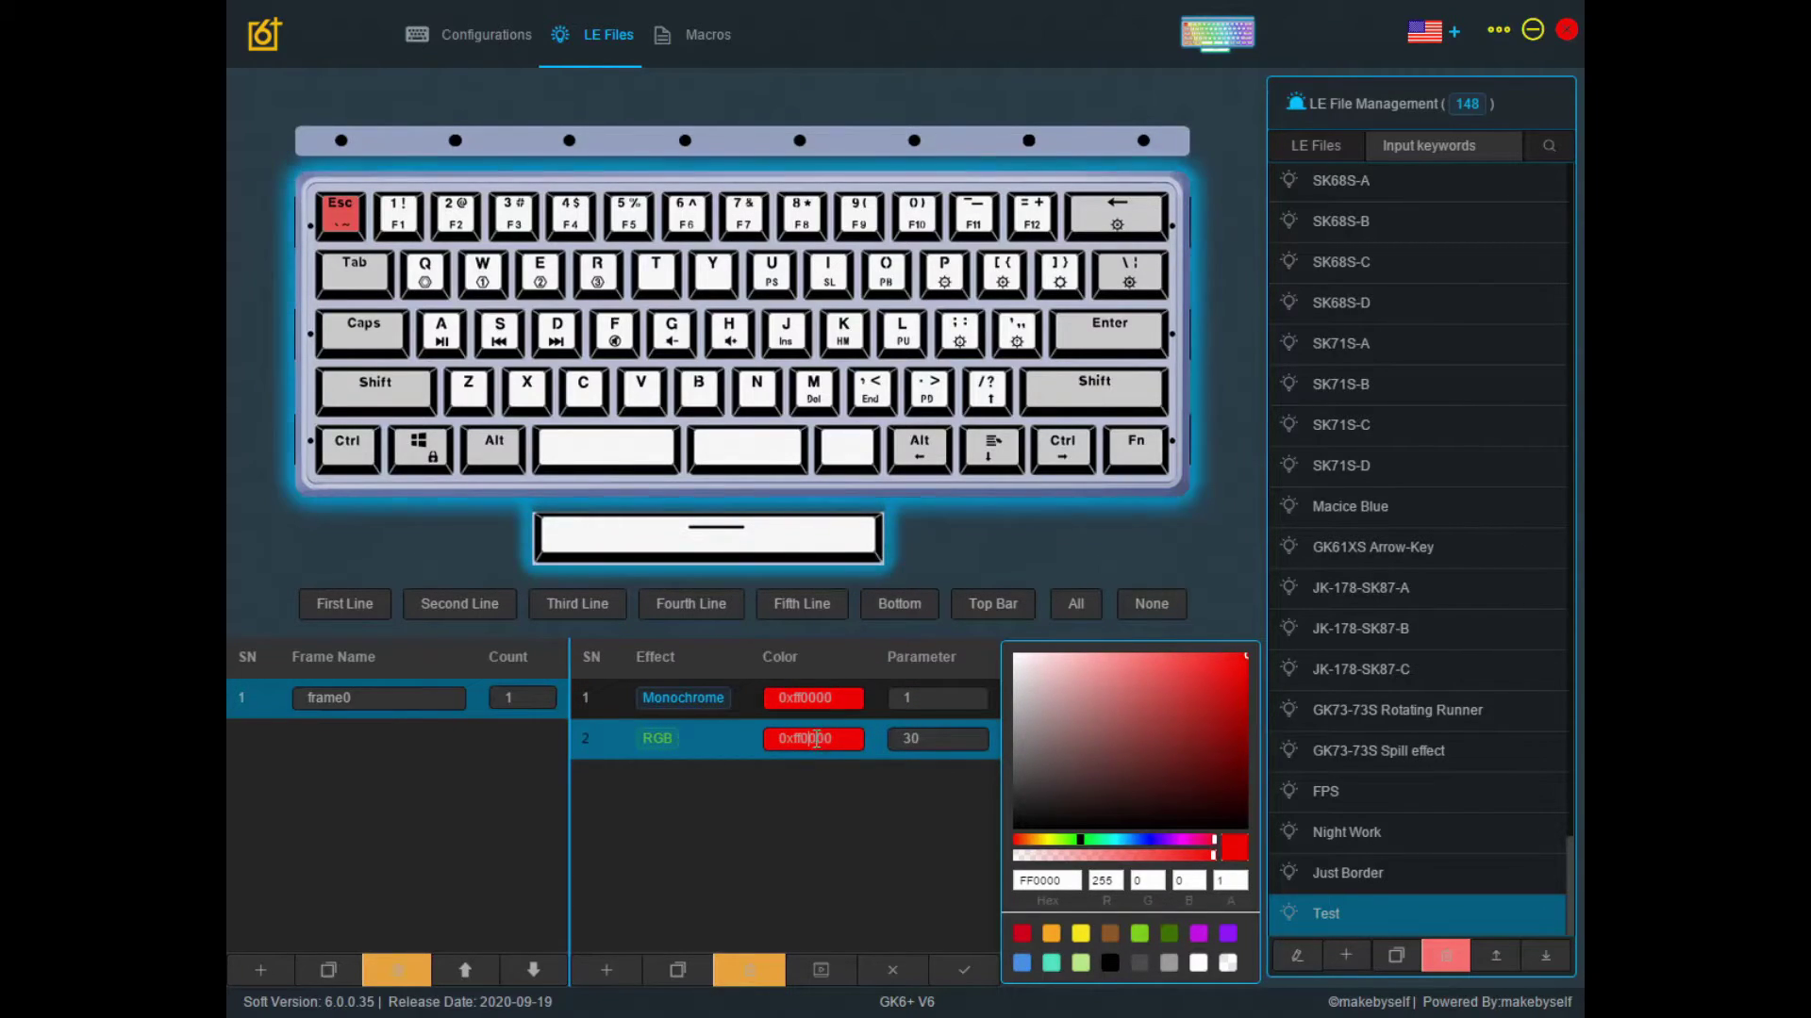
left_click(930, 739)
double_click(927, 743)
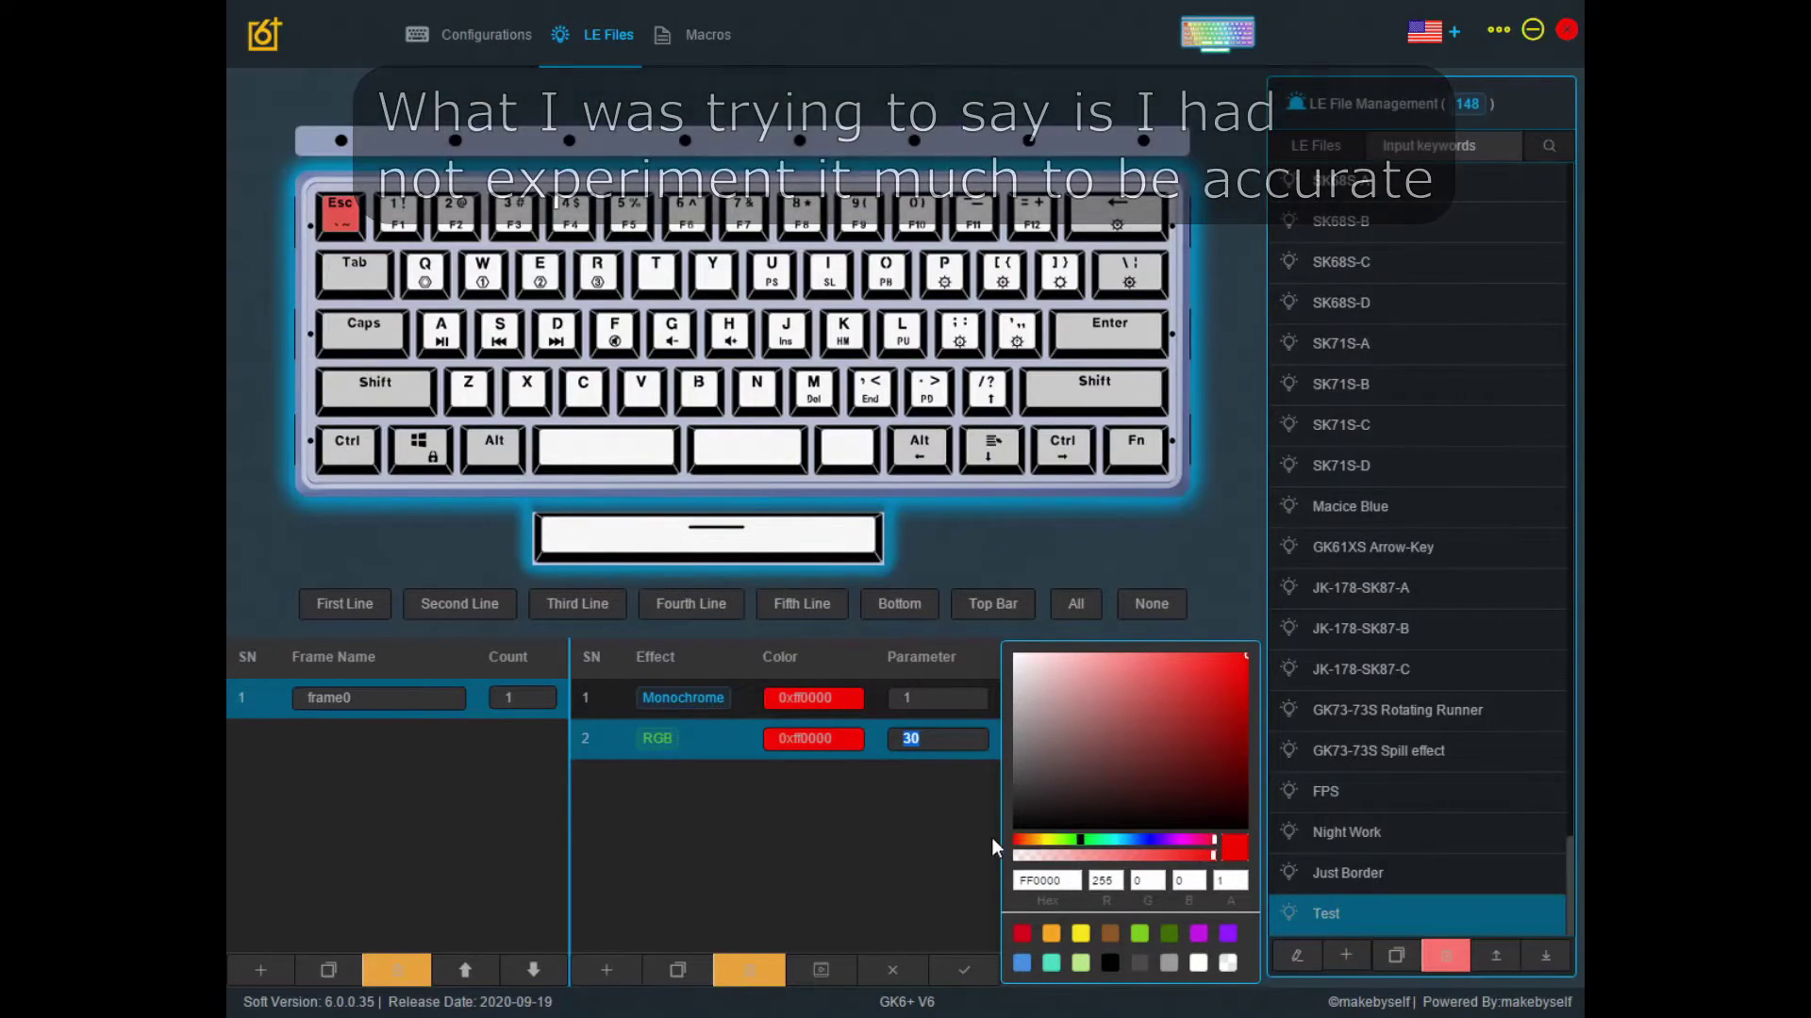
Step: Add a Breathing effect to frame0 and enter 5 as its parameter
left_click(741, 862)
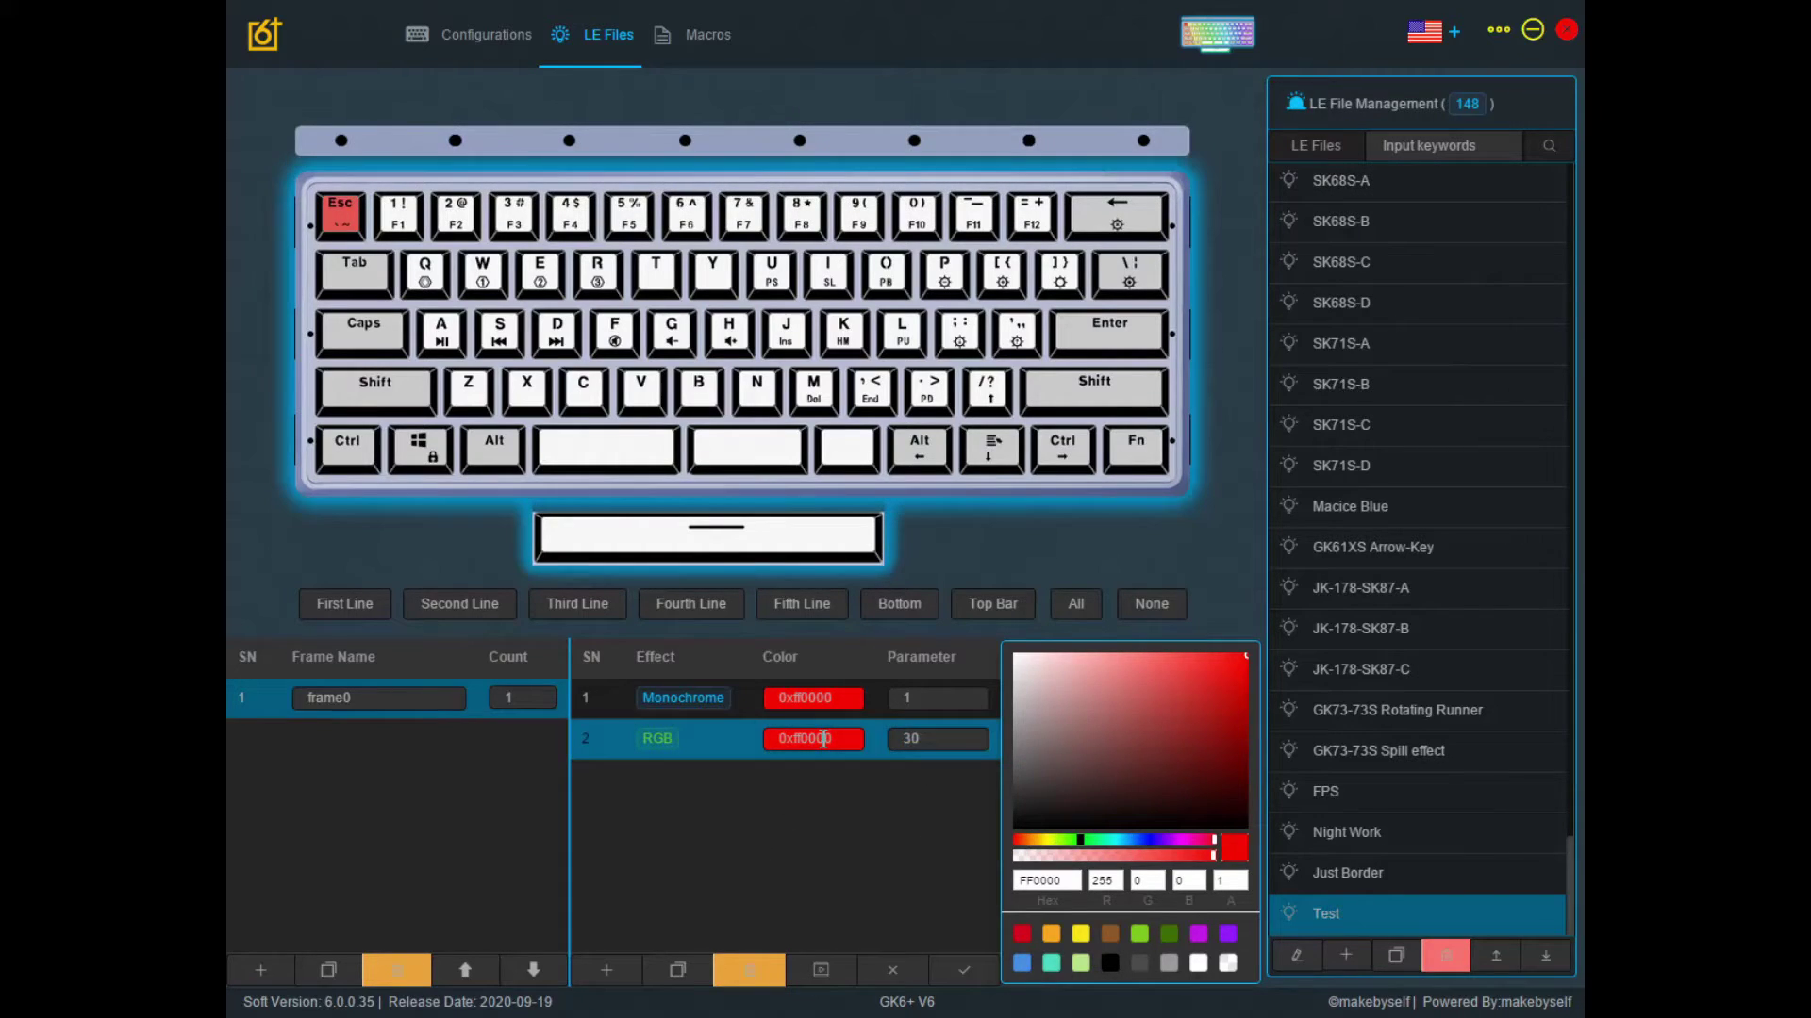
left_click(603, 975)
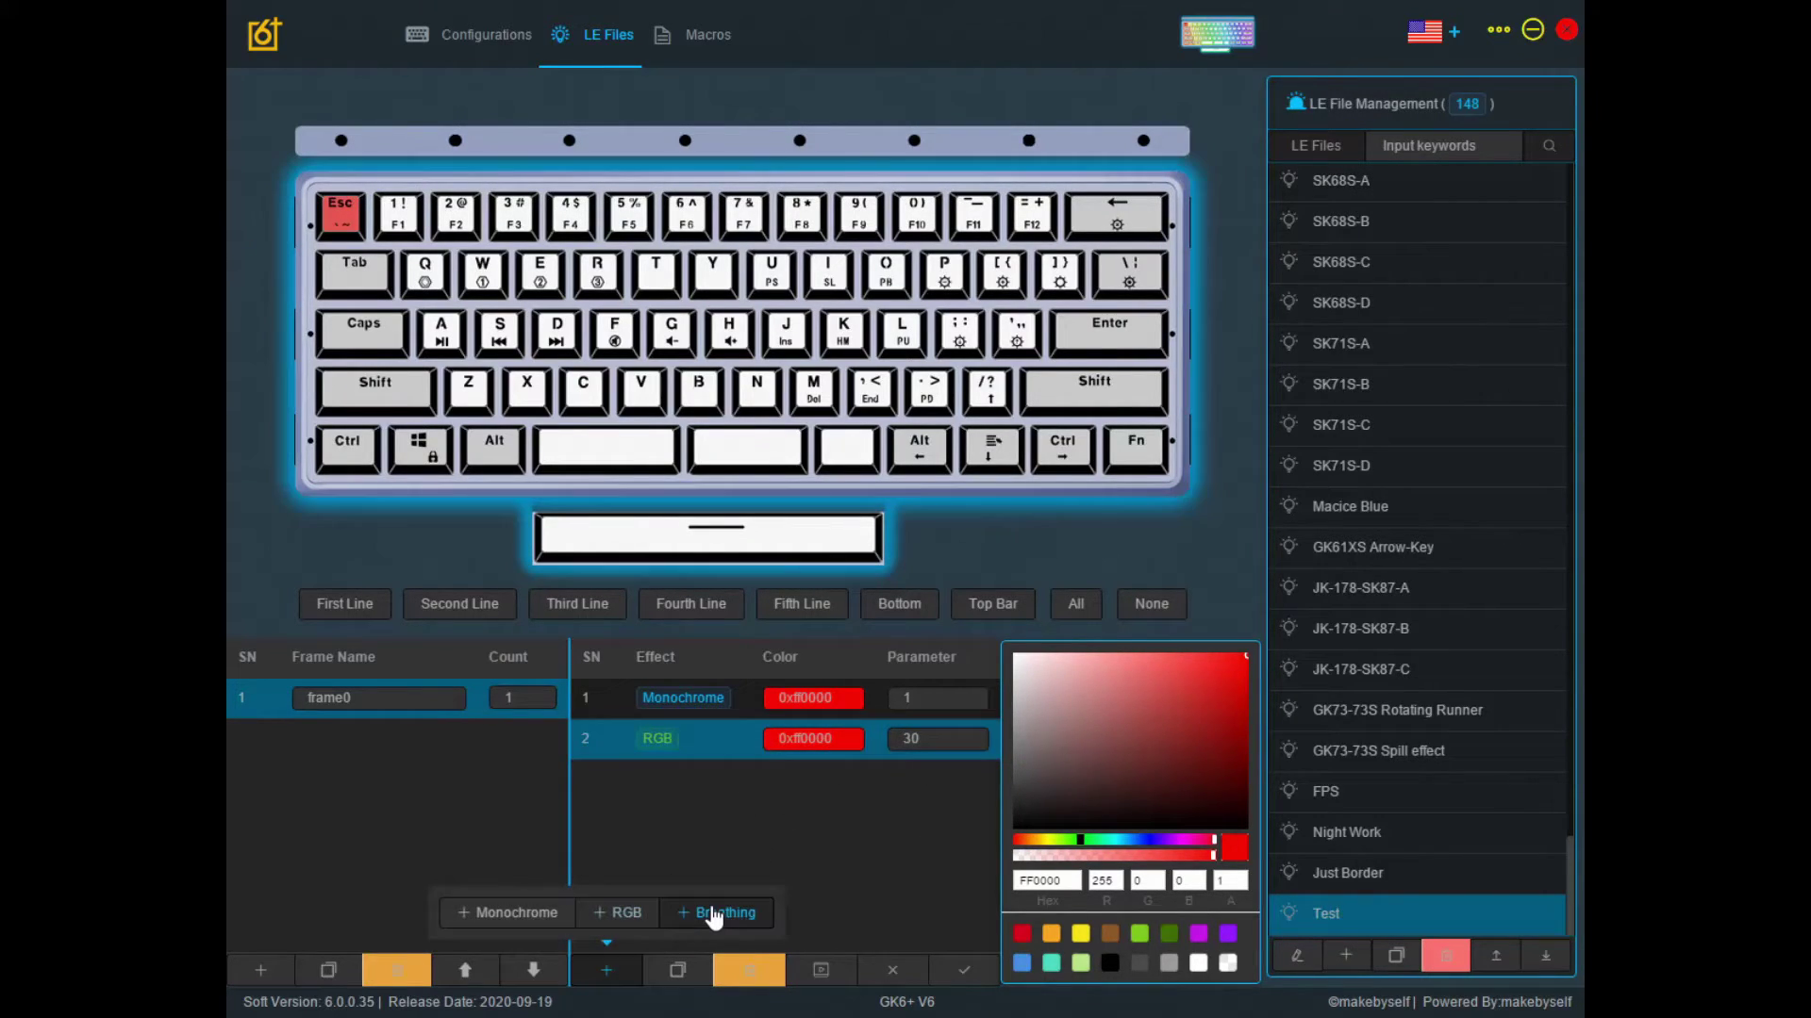
left_click(724, 913)
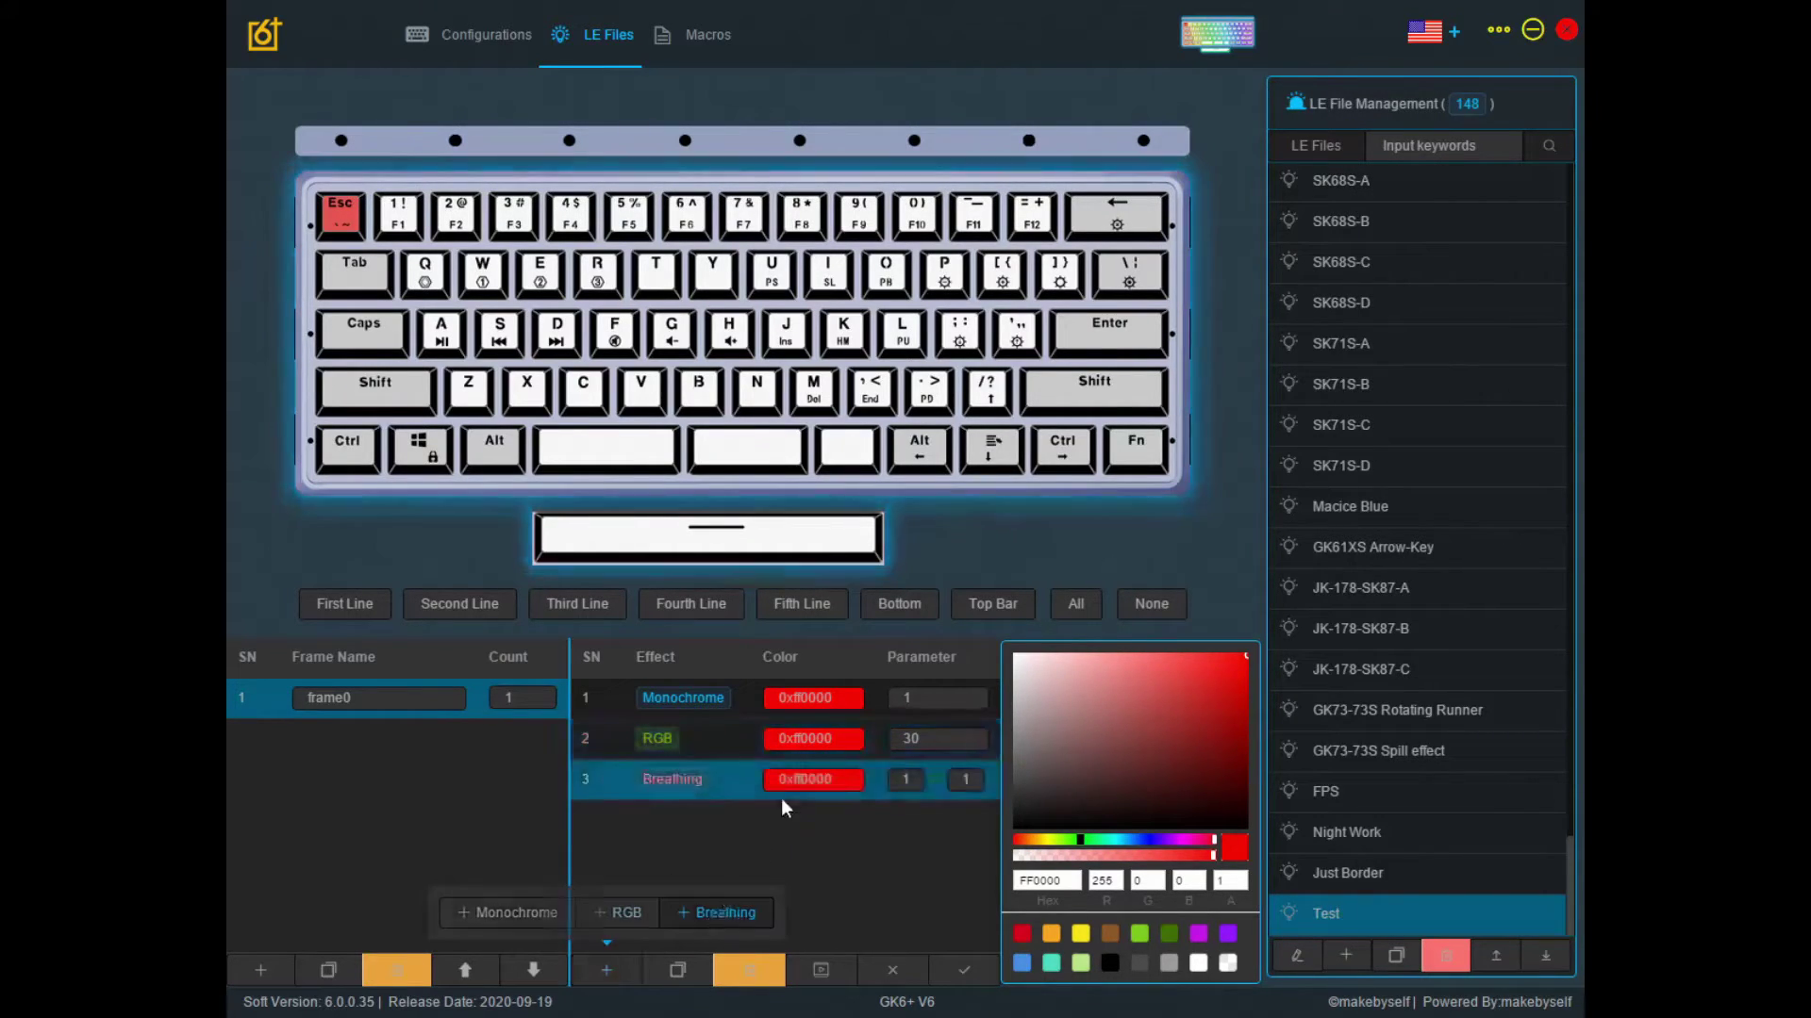
left_click(852, 780)
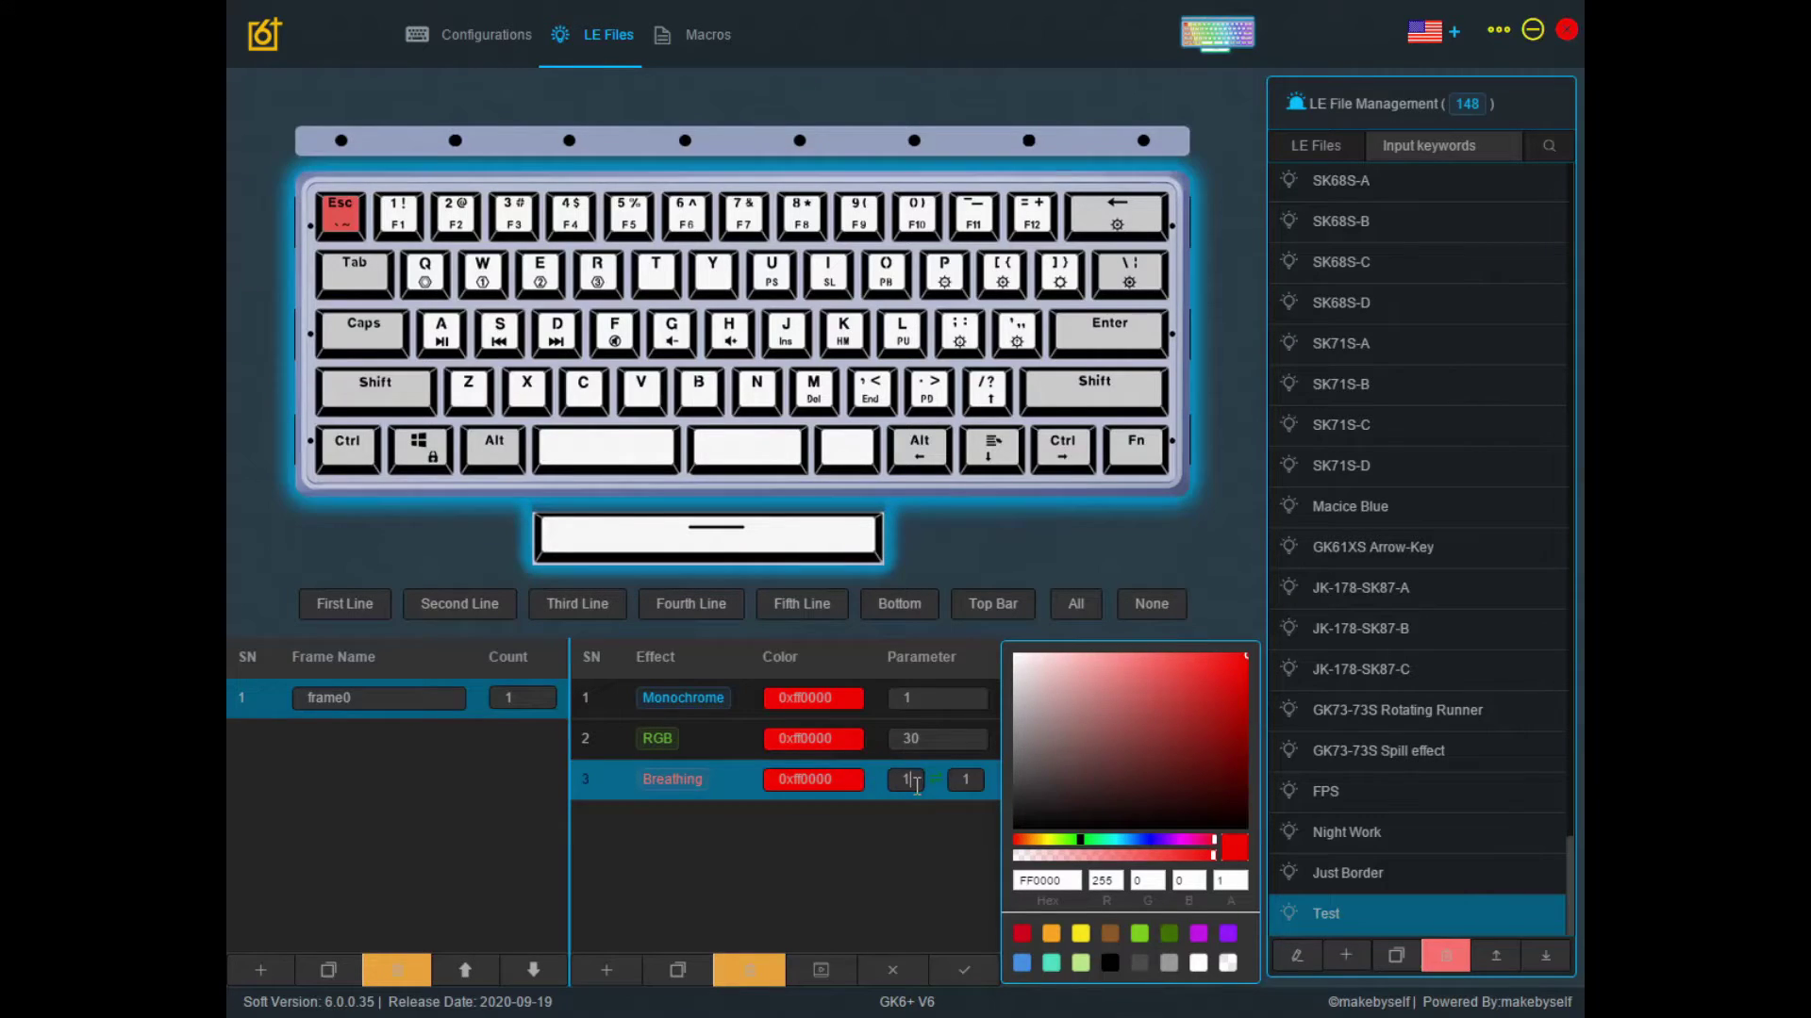
type("5")
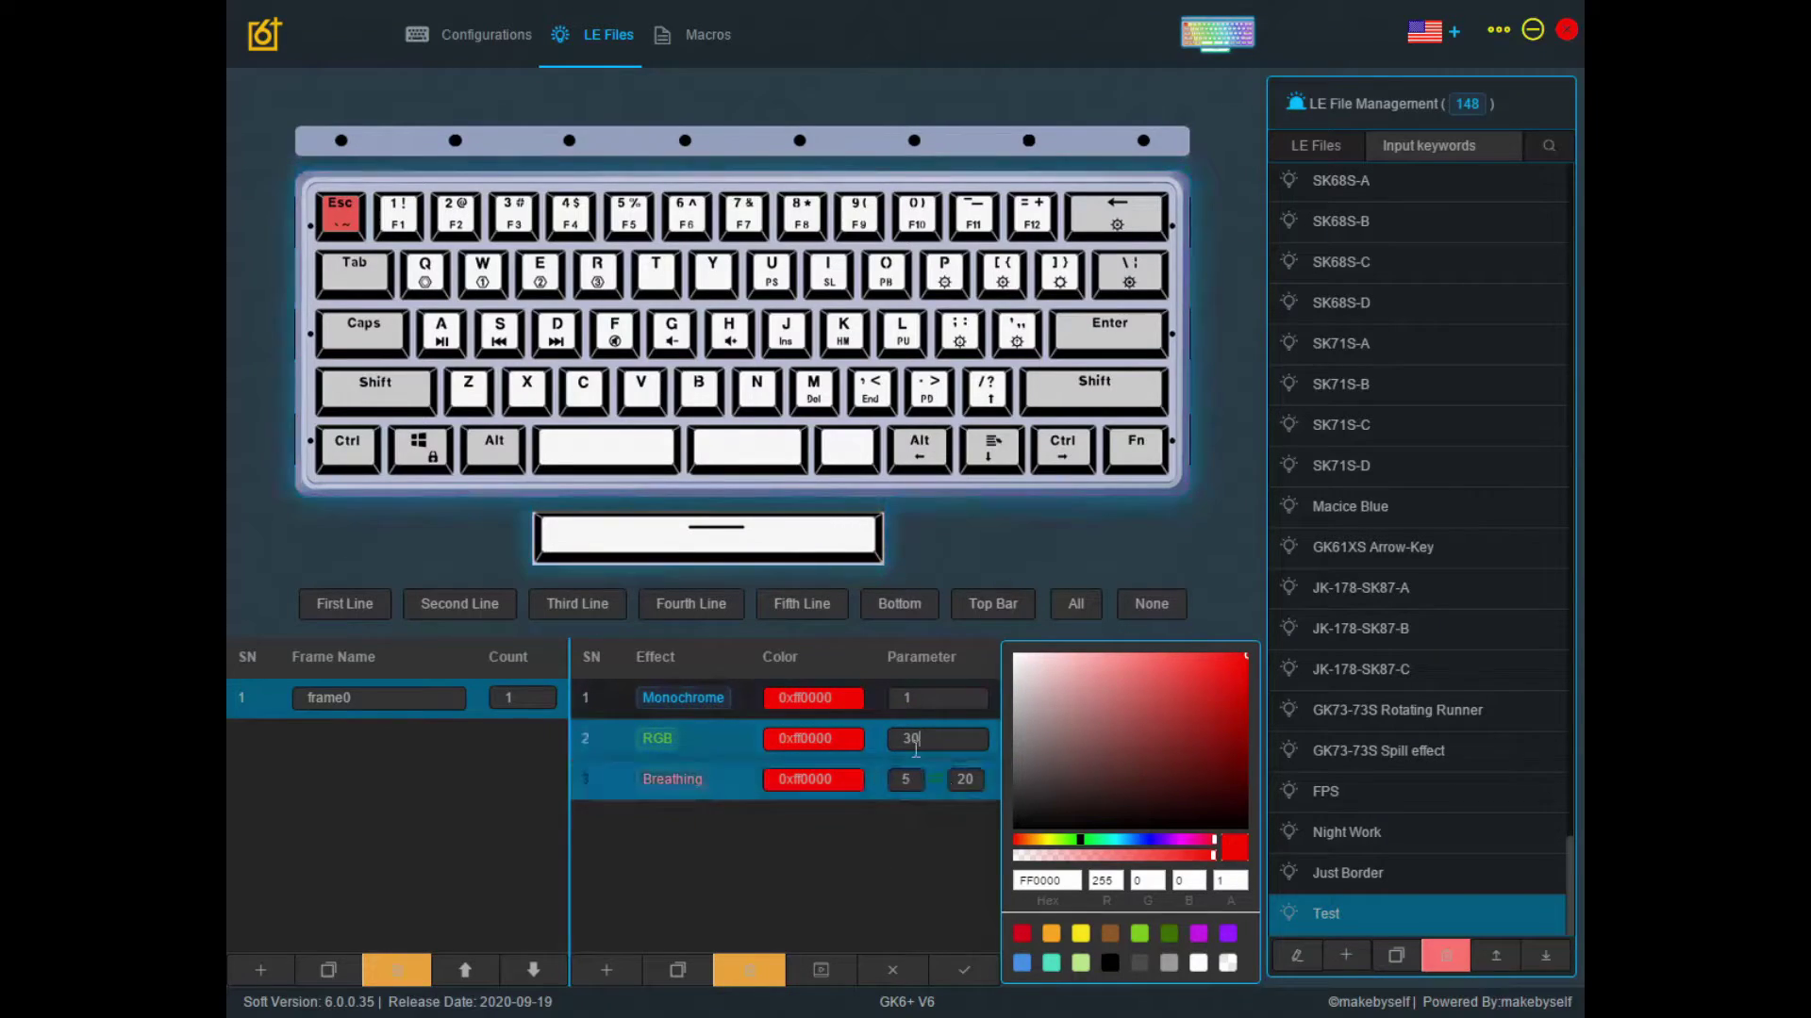
Step: Recolour the Monochrome effect green (00FF03) and the Breathing effect blue (0600FF)
left_click(832, 698)
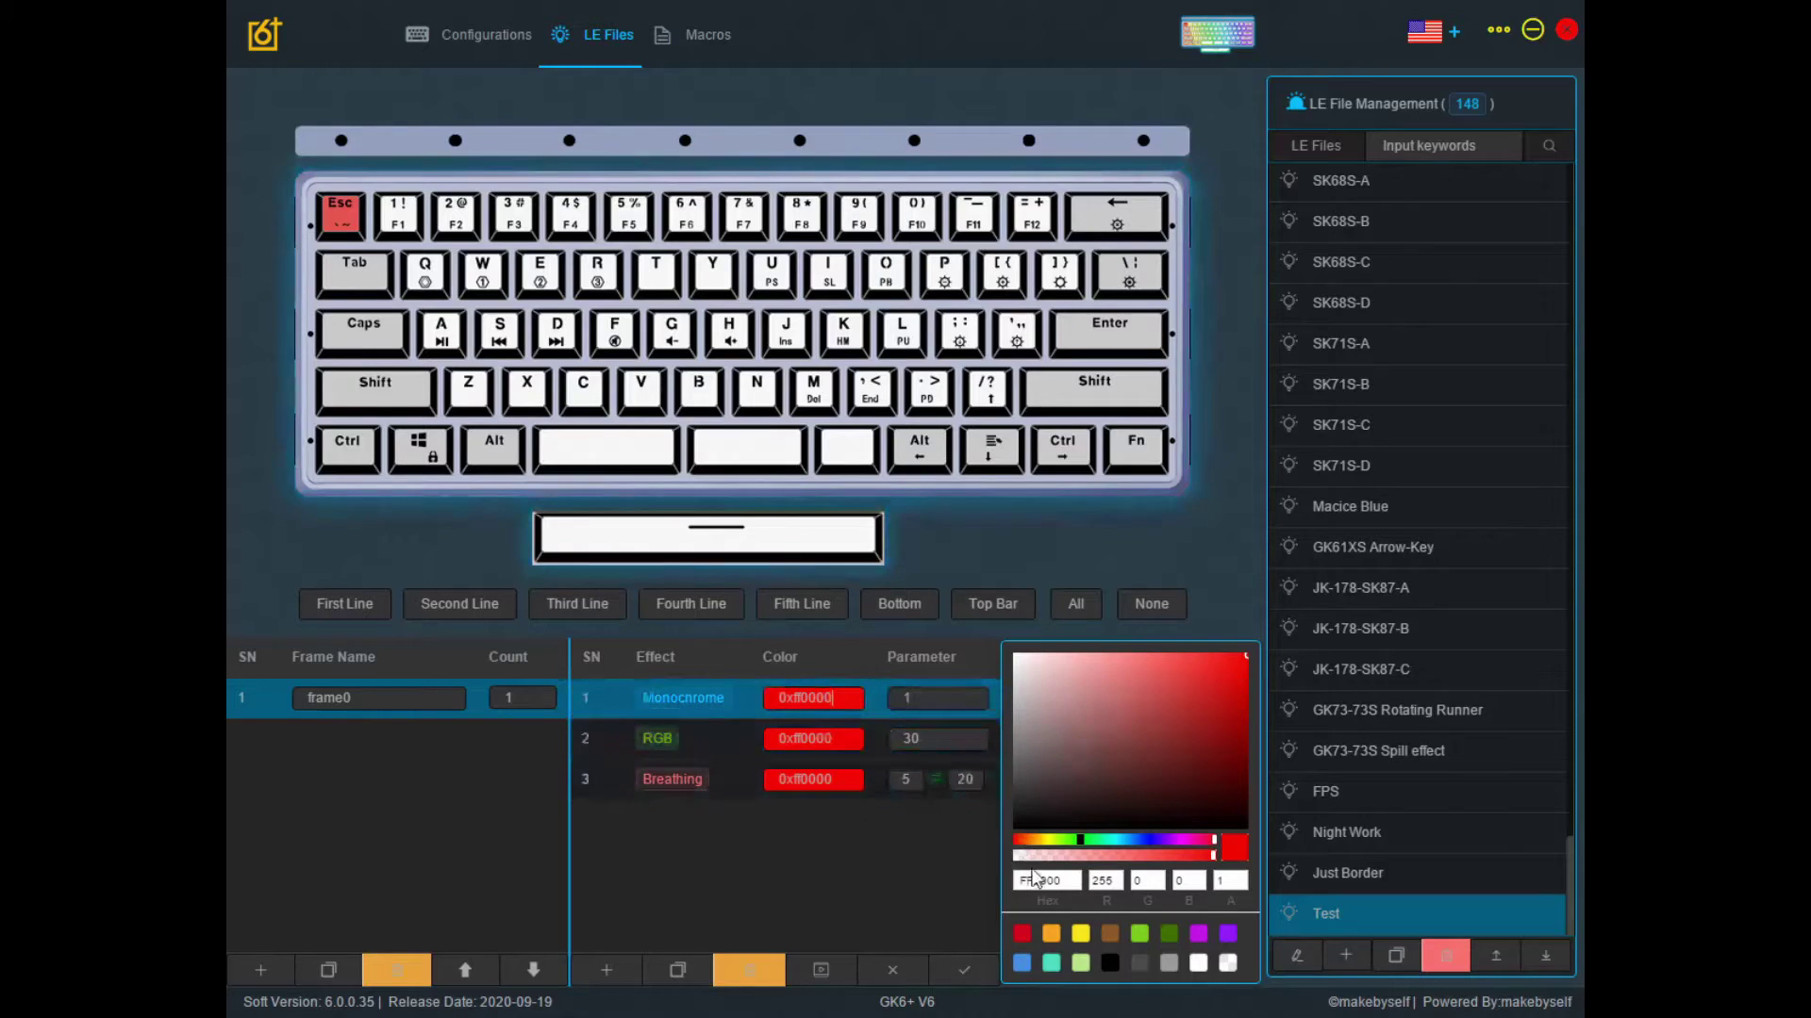
left_click(1084, 845)
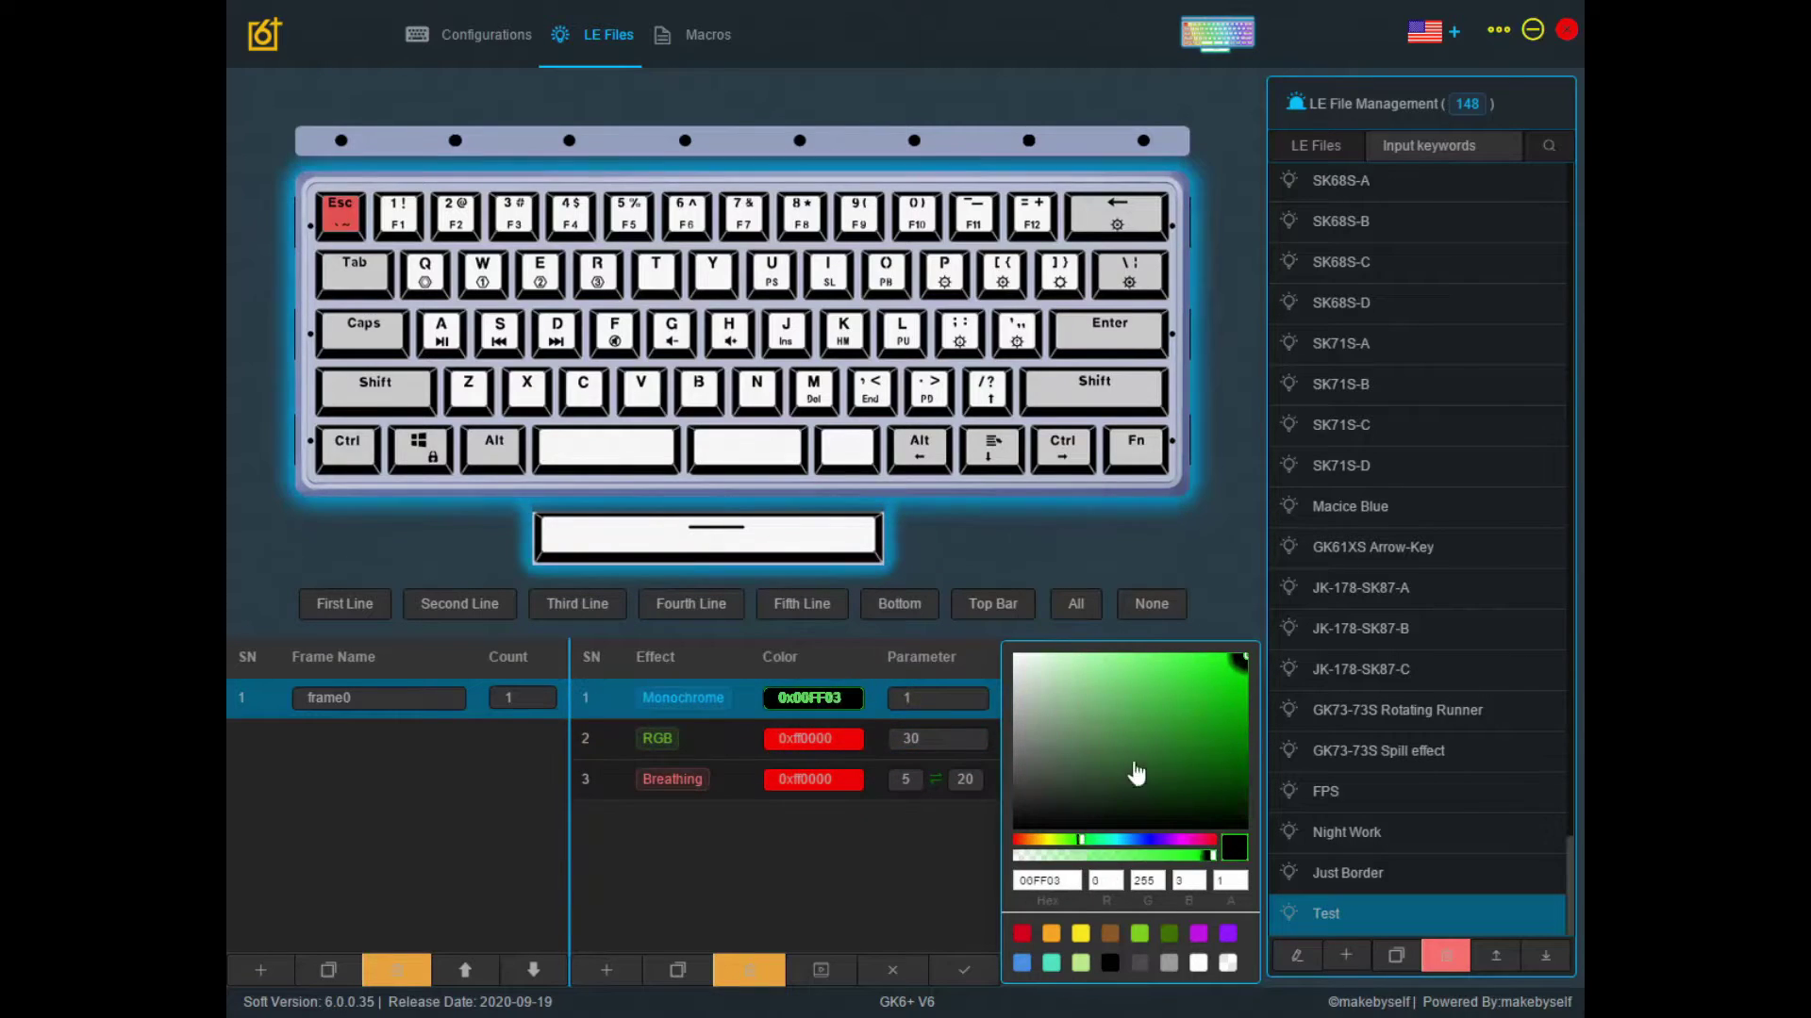
left_click(808, 780)
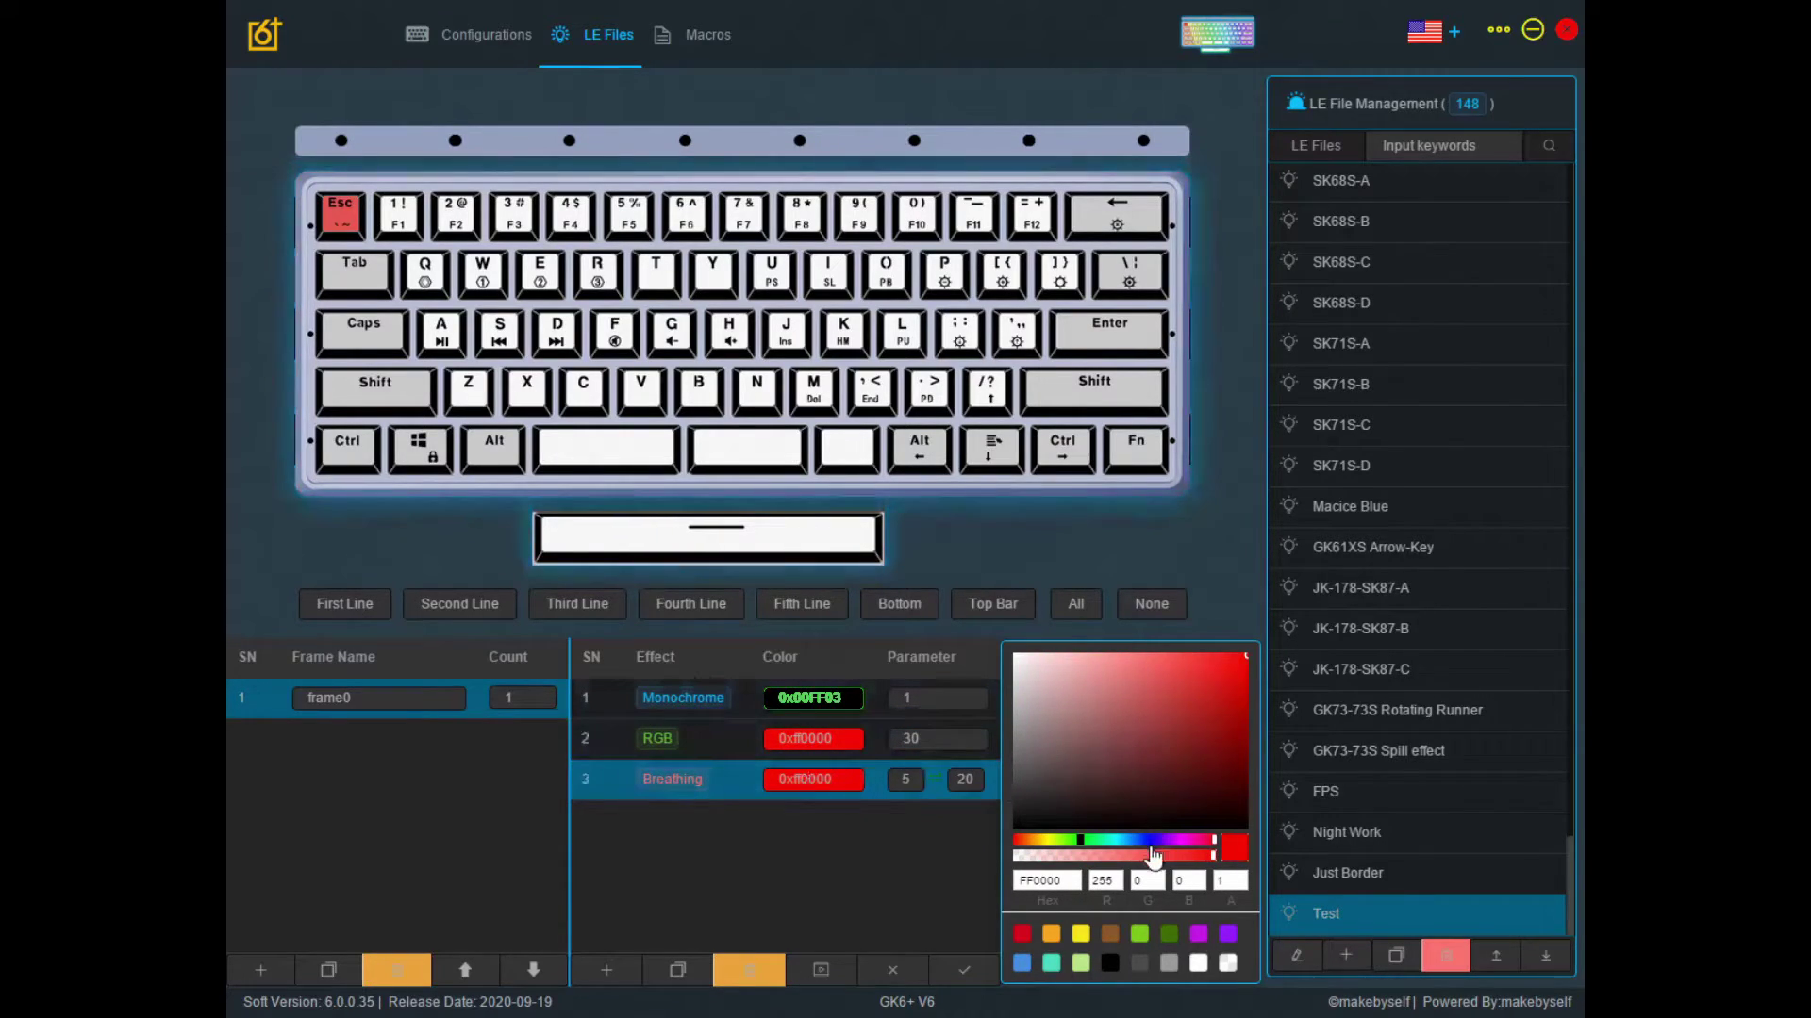
left_click(1149, 842)
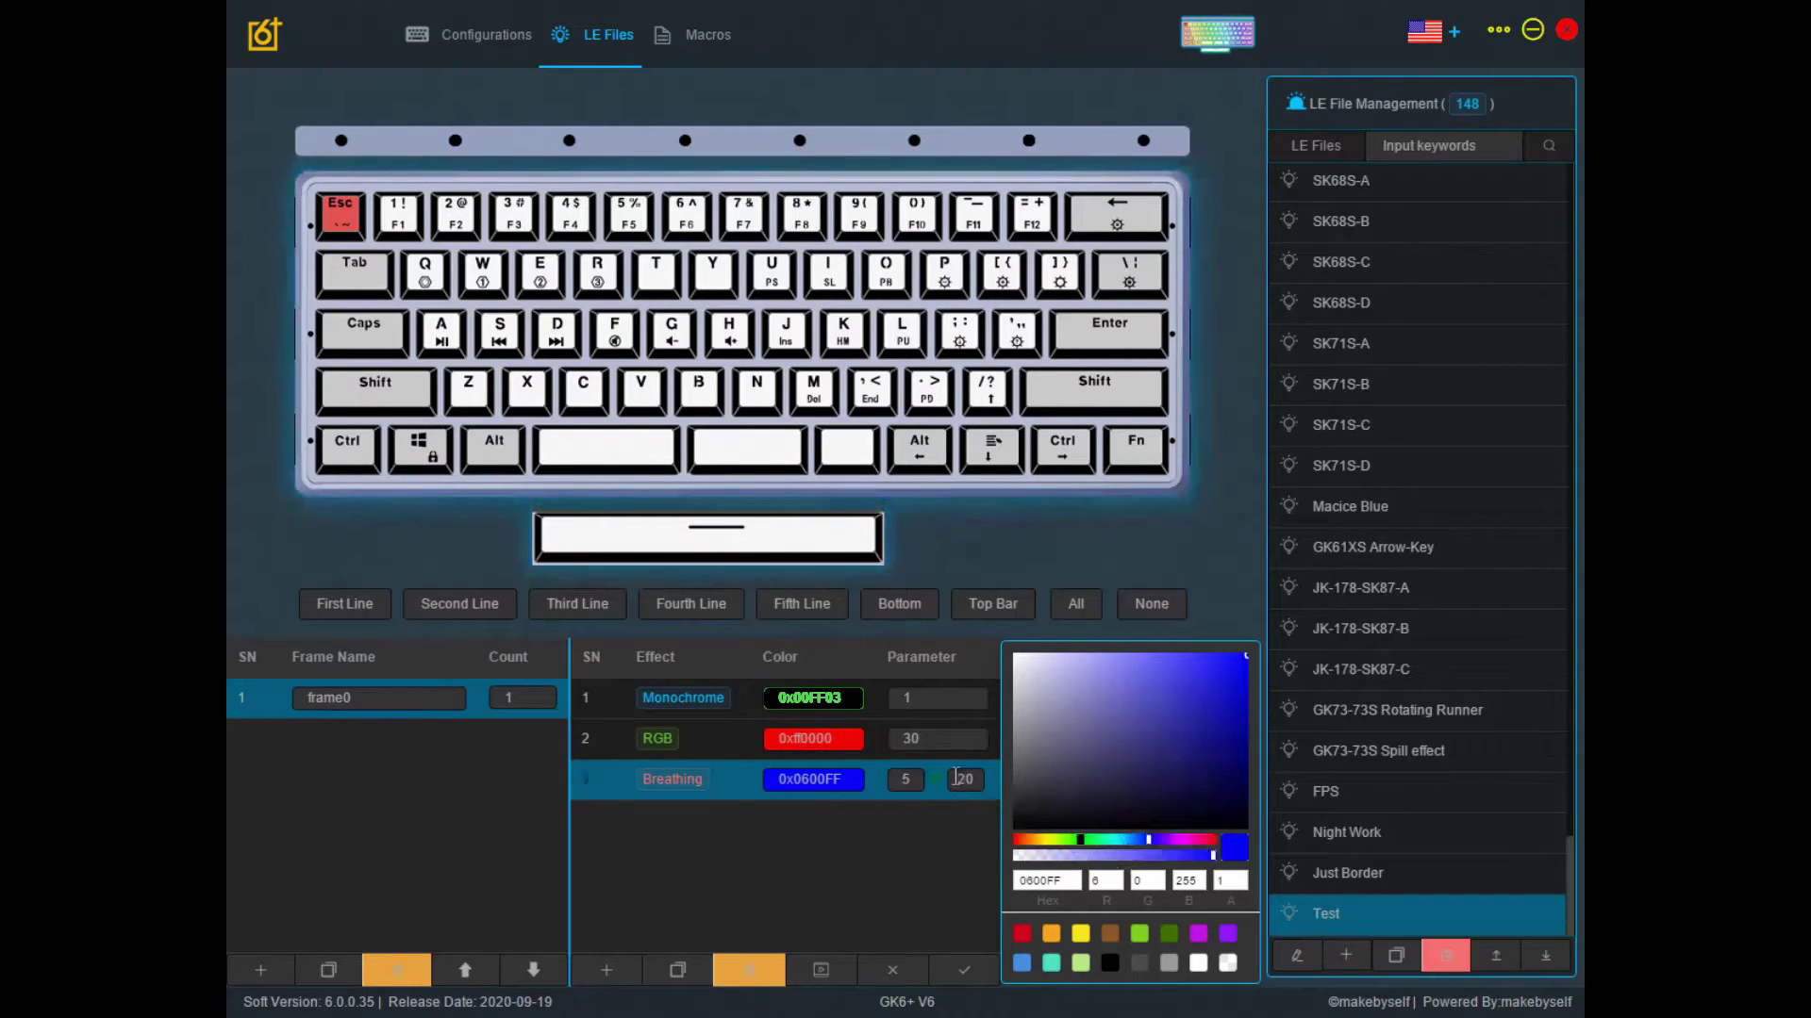
Step: Review the Monochrome, RGB and Breathing effects' settings in turn
left_click(809, 738)
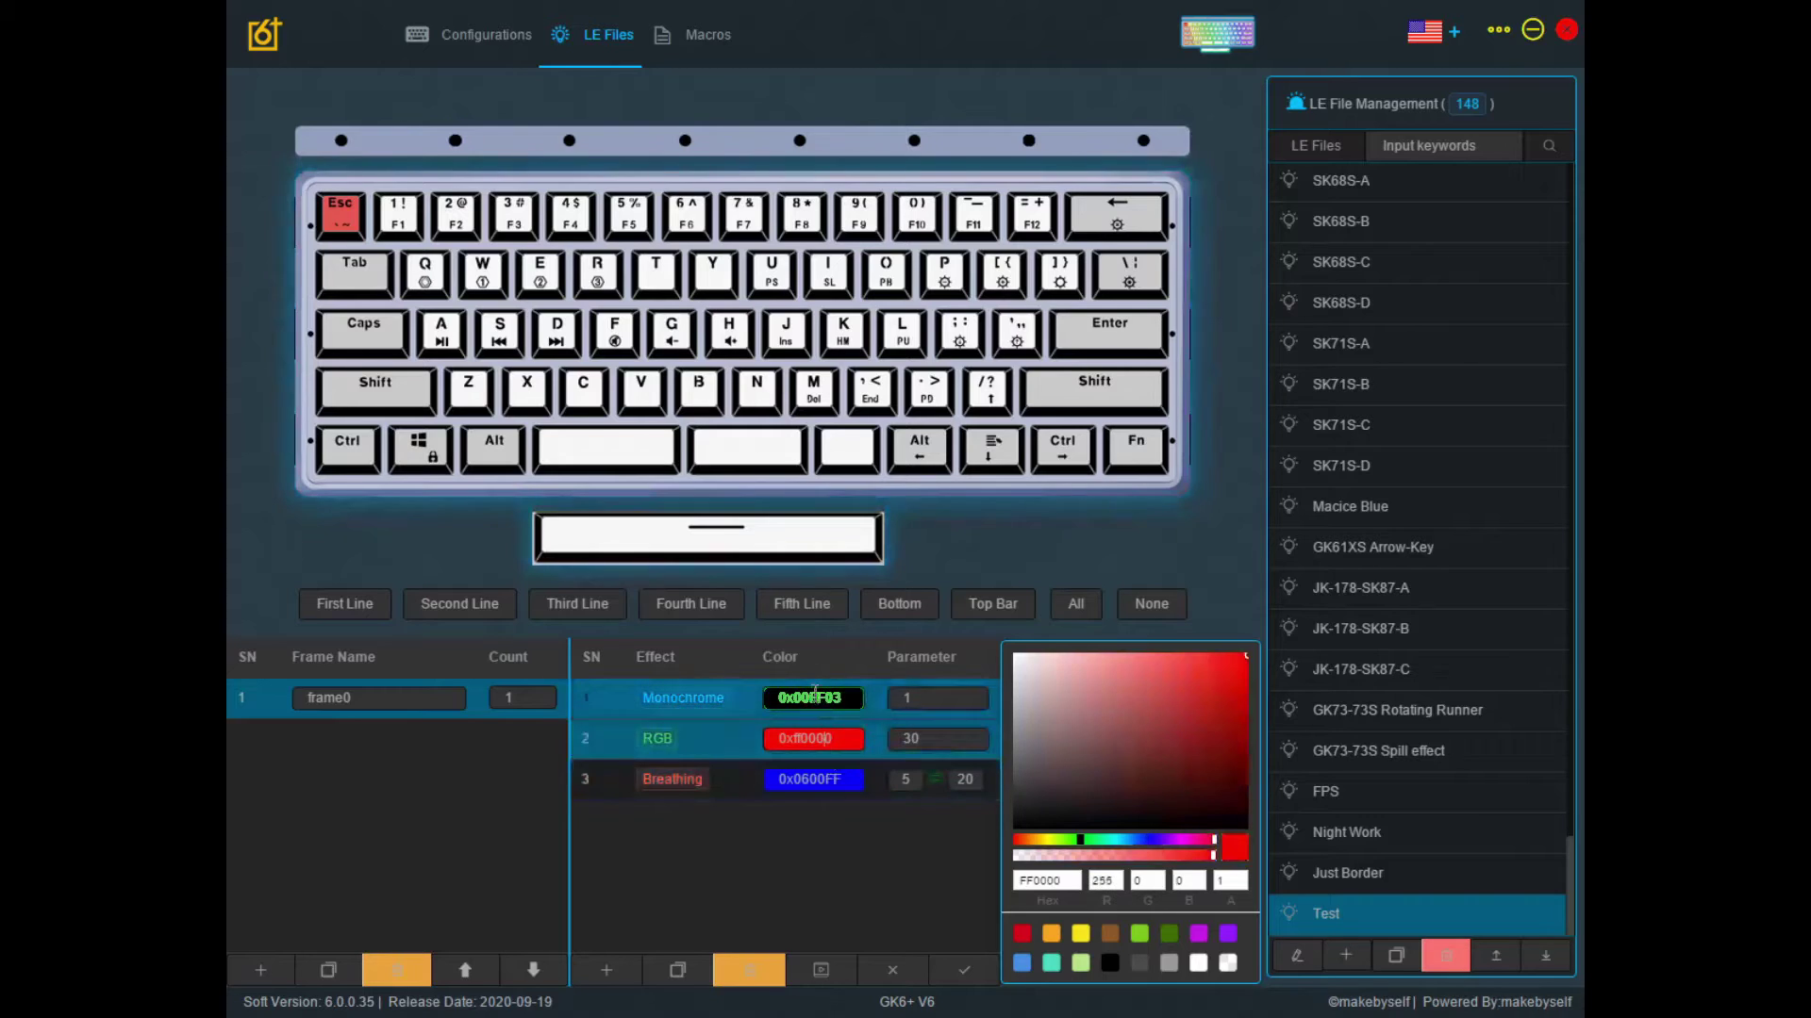
left_click(801, 697)
left_click(810, 740)
left_click(830, 779)
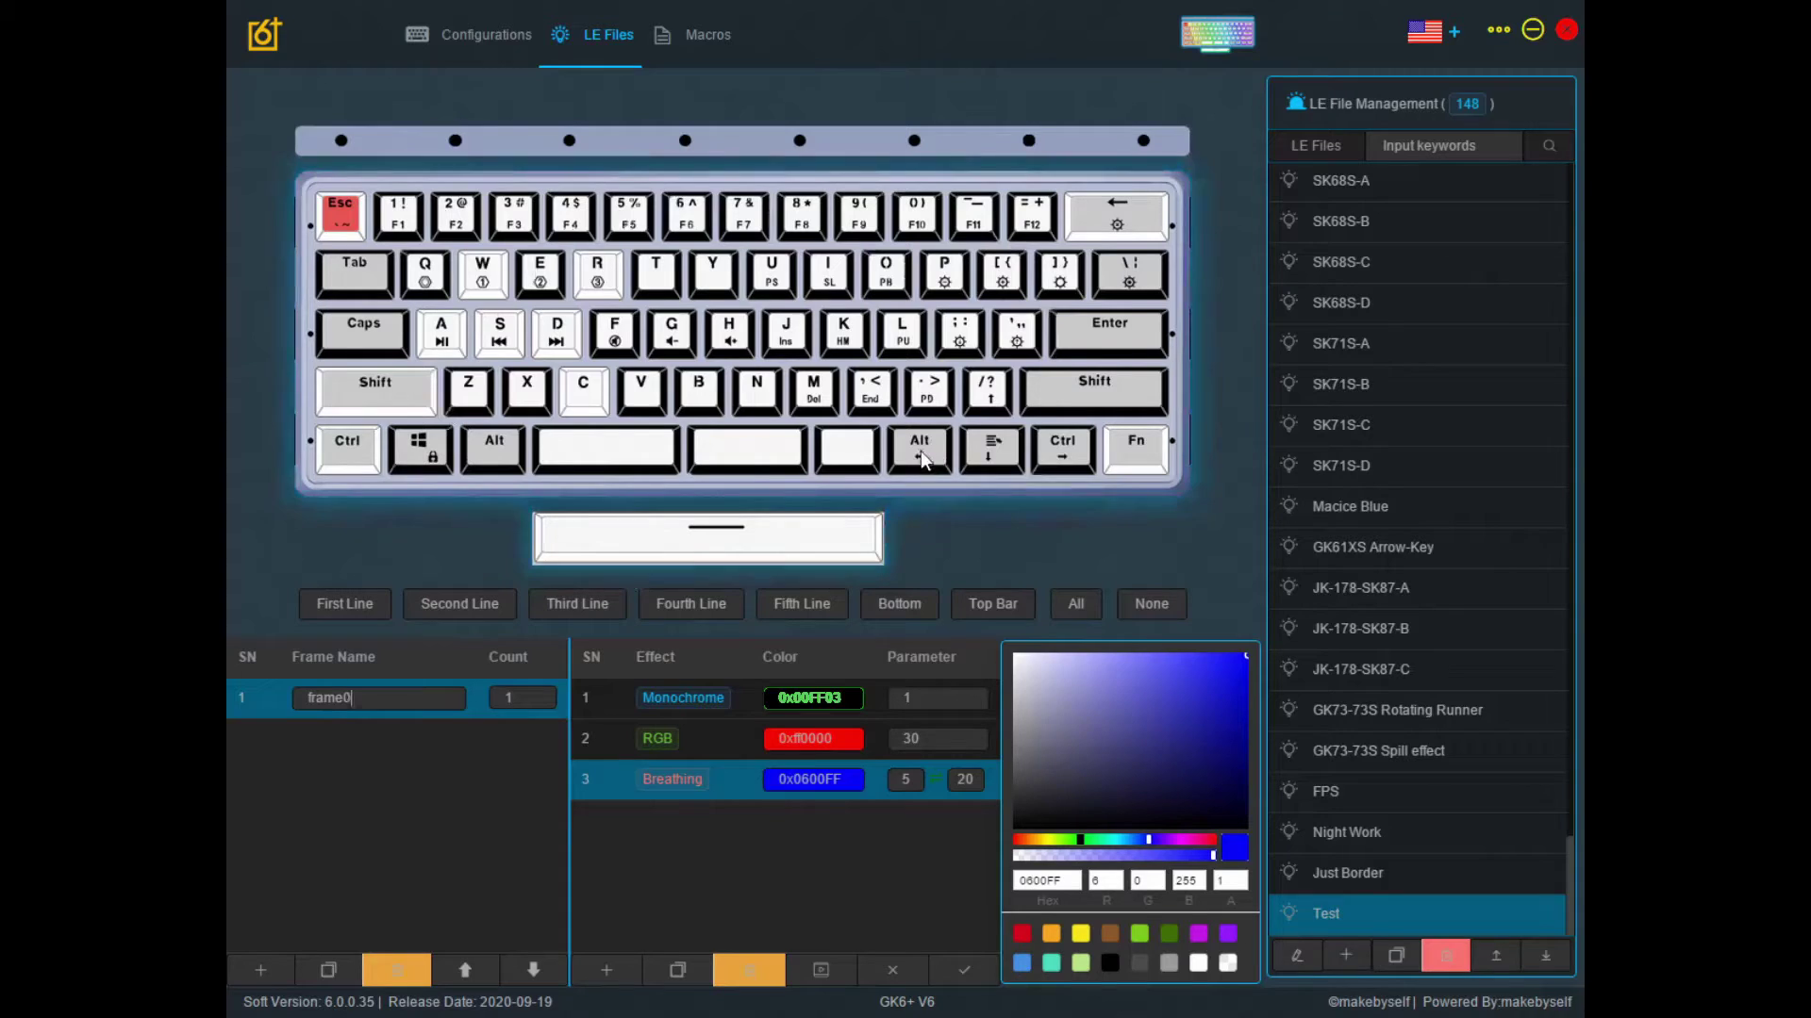
left_click(765, 696)
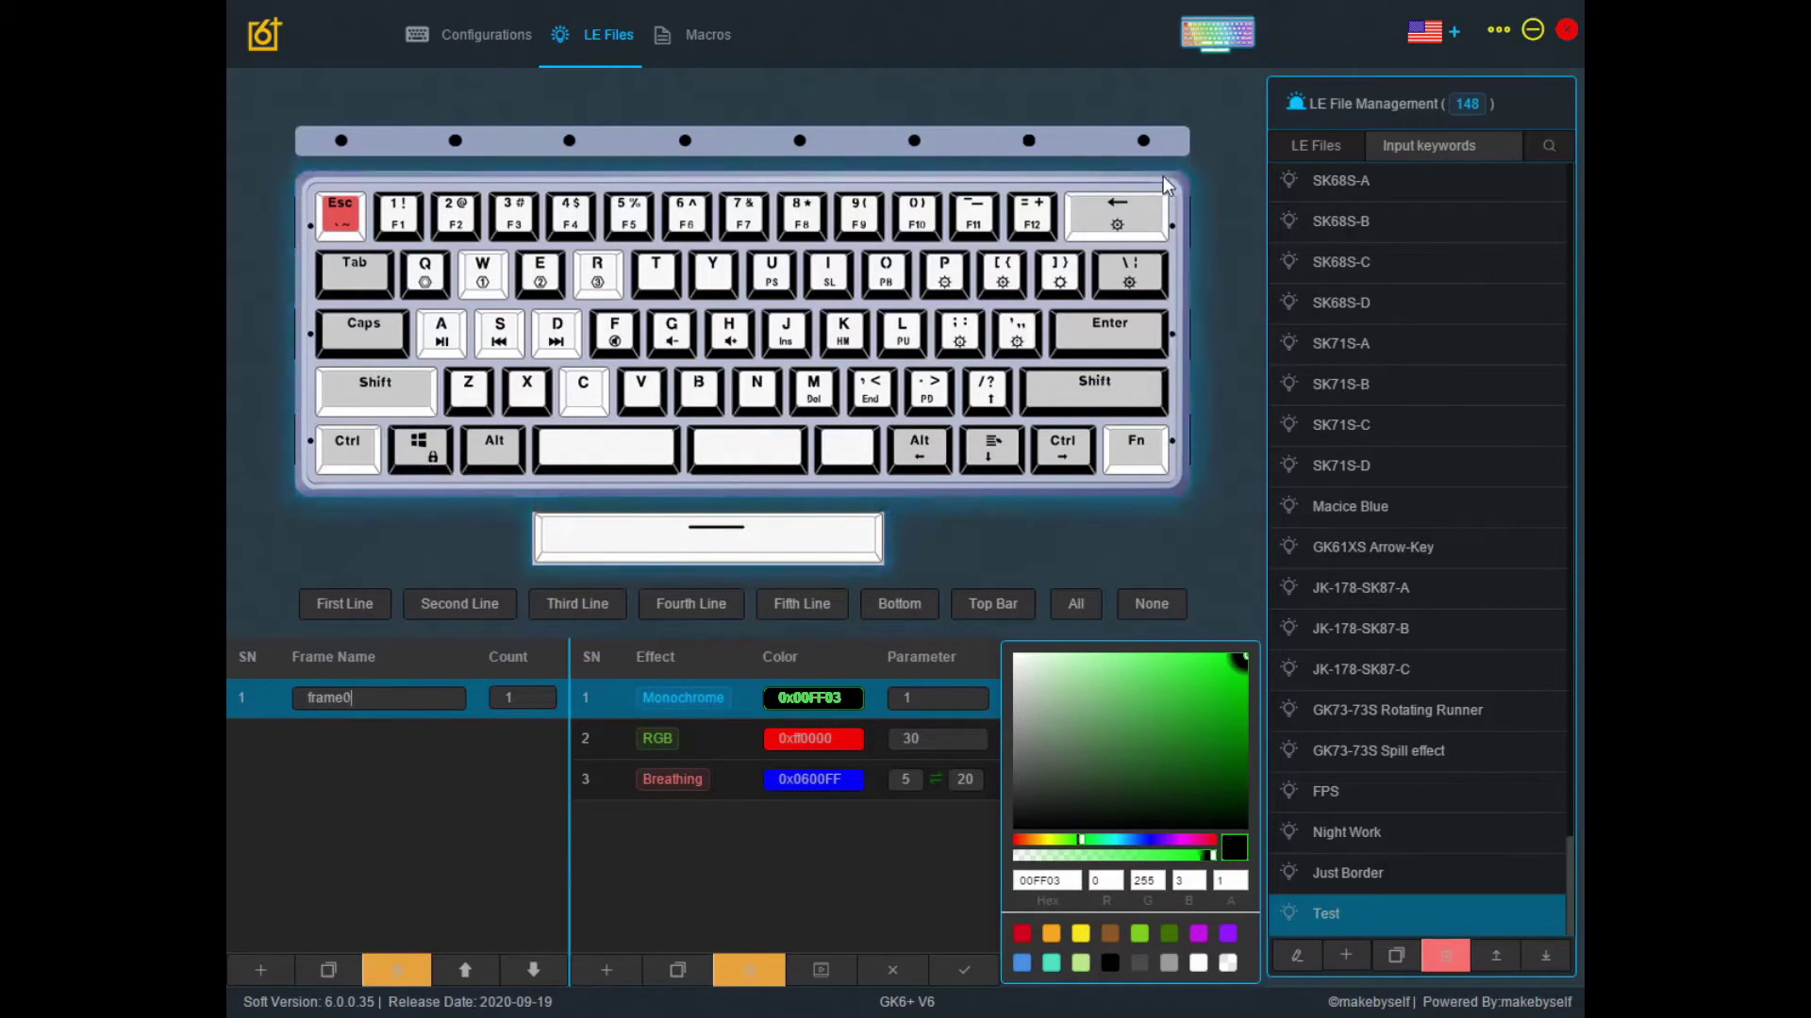
left_click(808, 698)
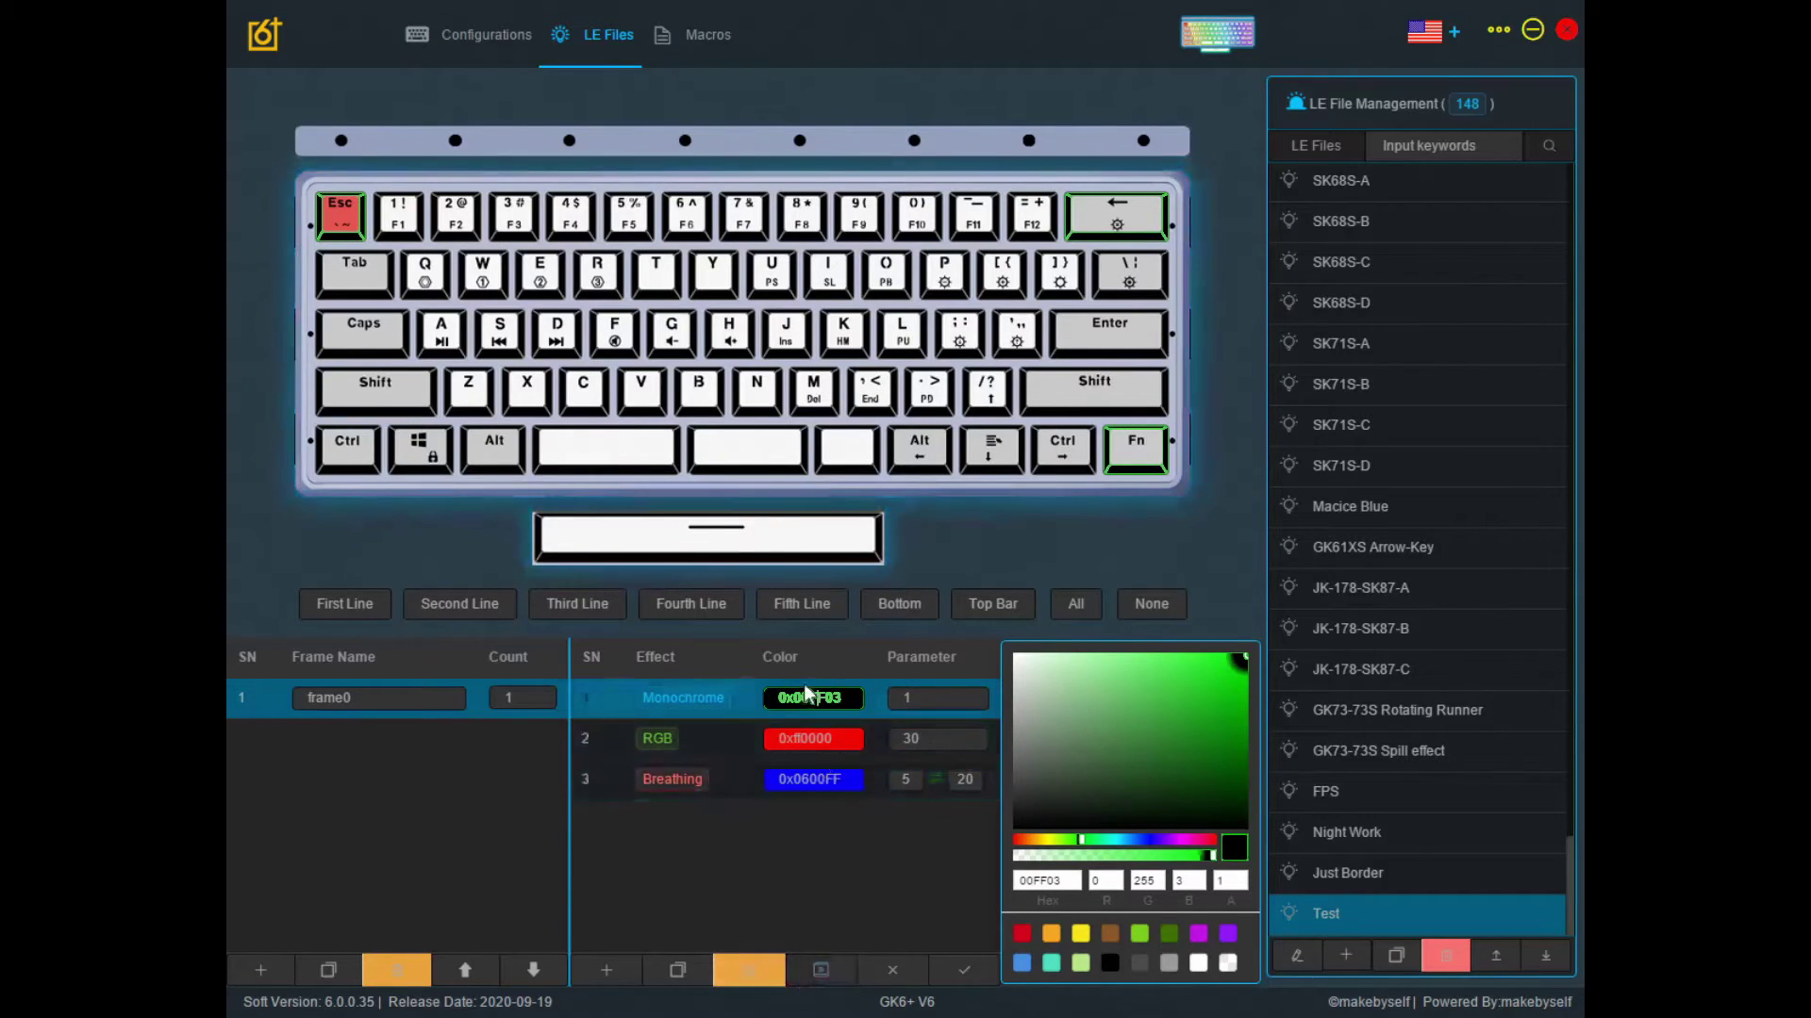
left_click(819, 740)
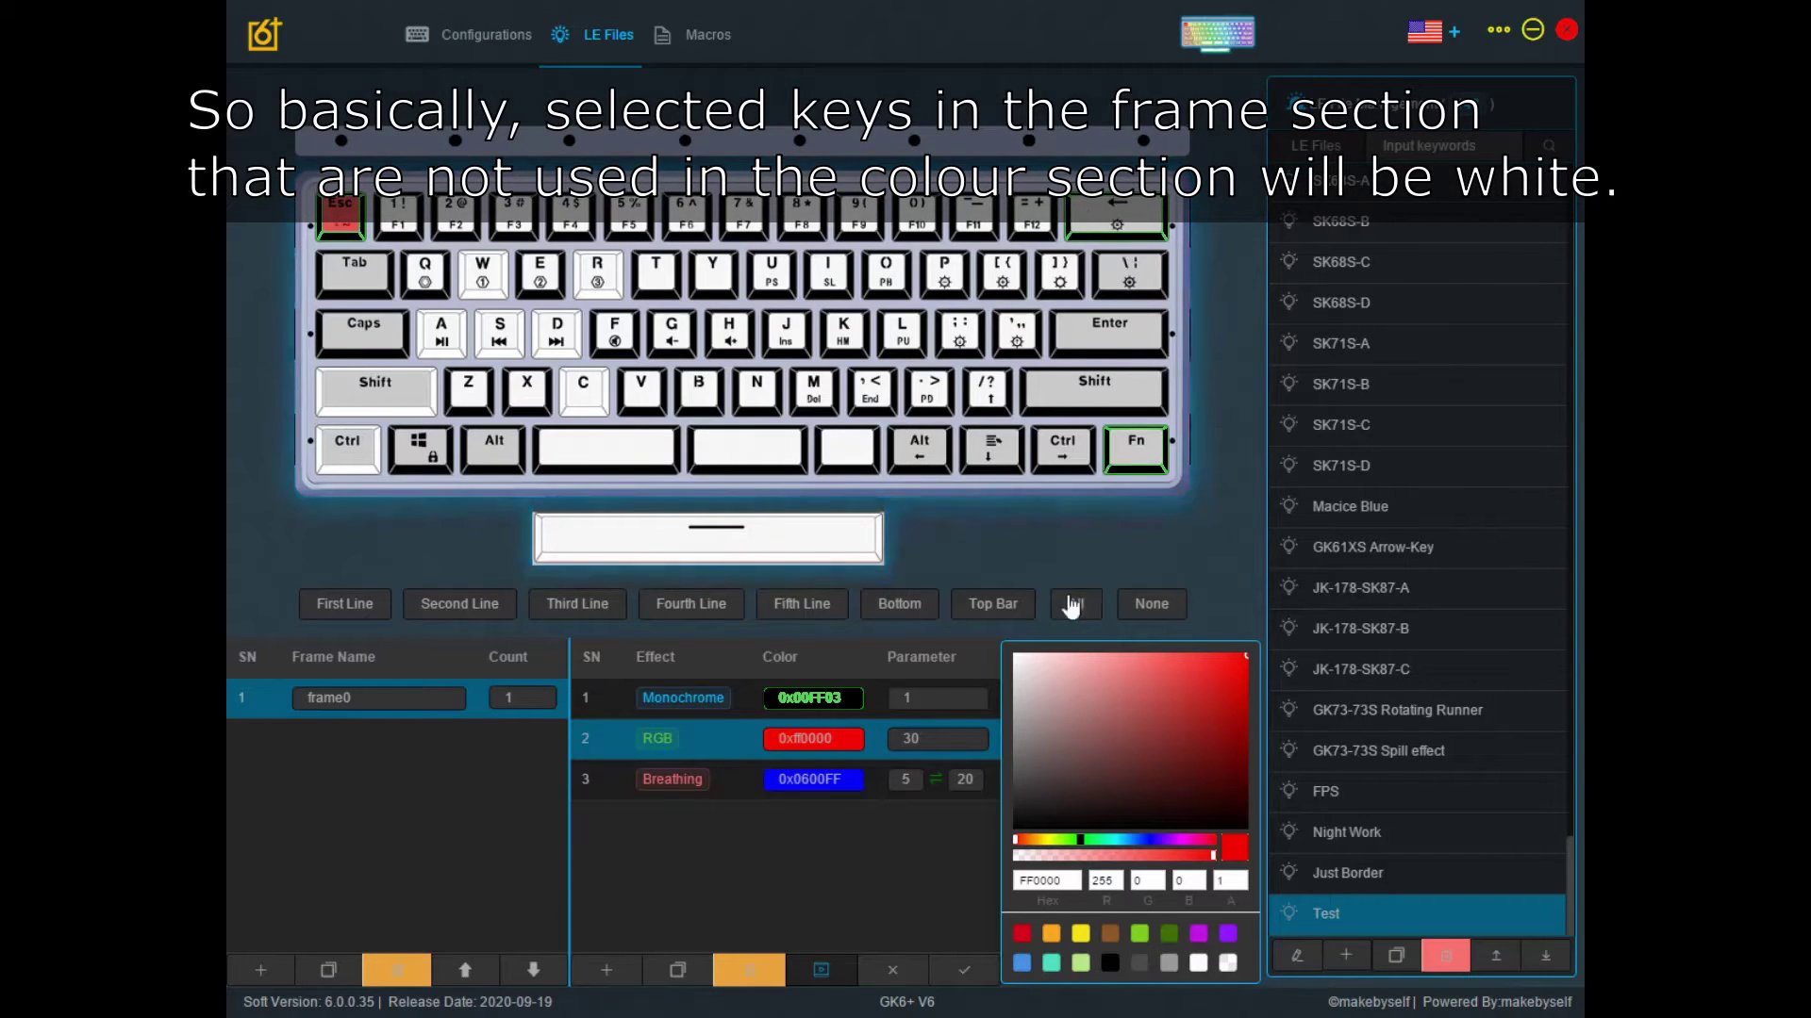
left_click(810, 698)
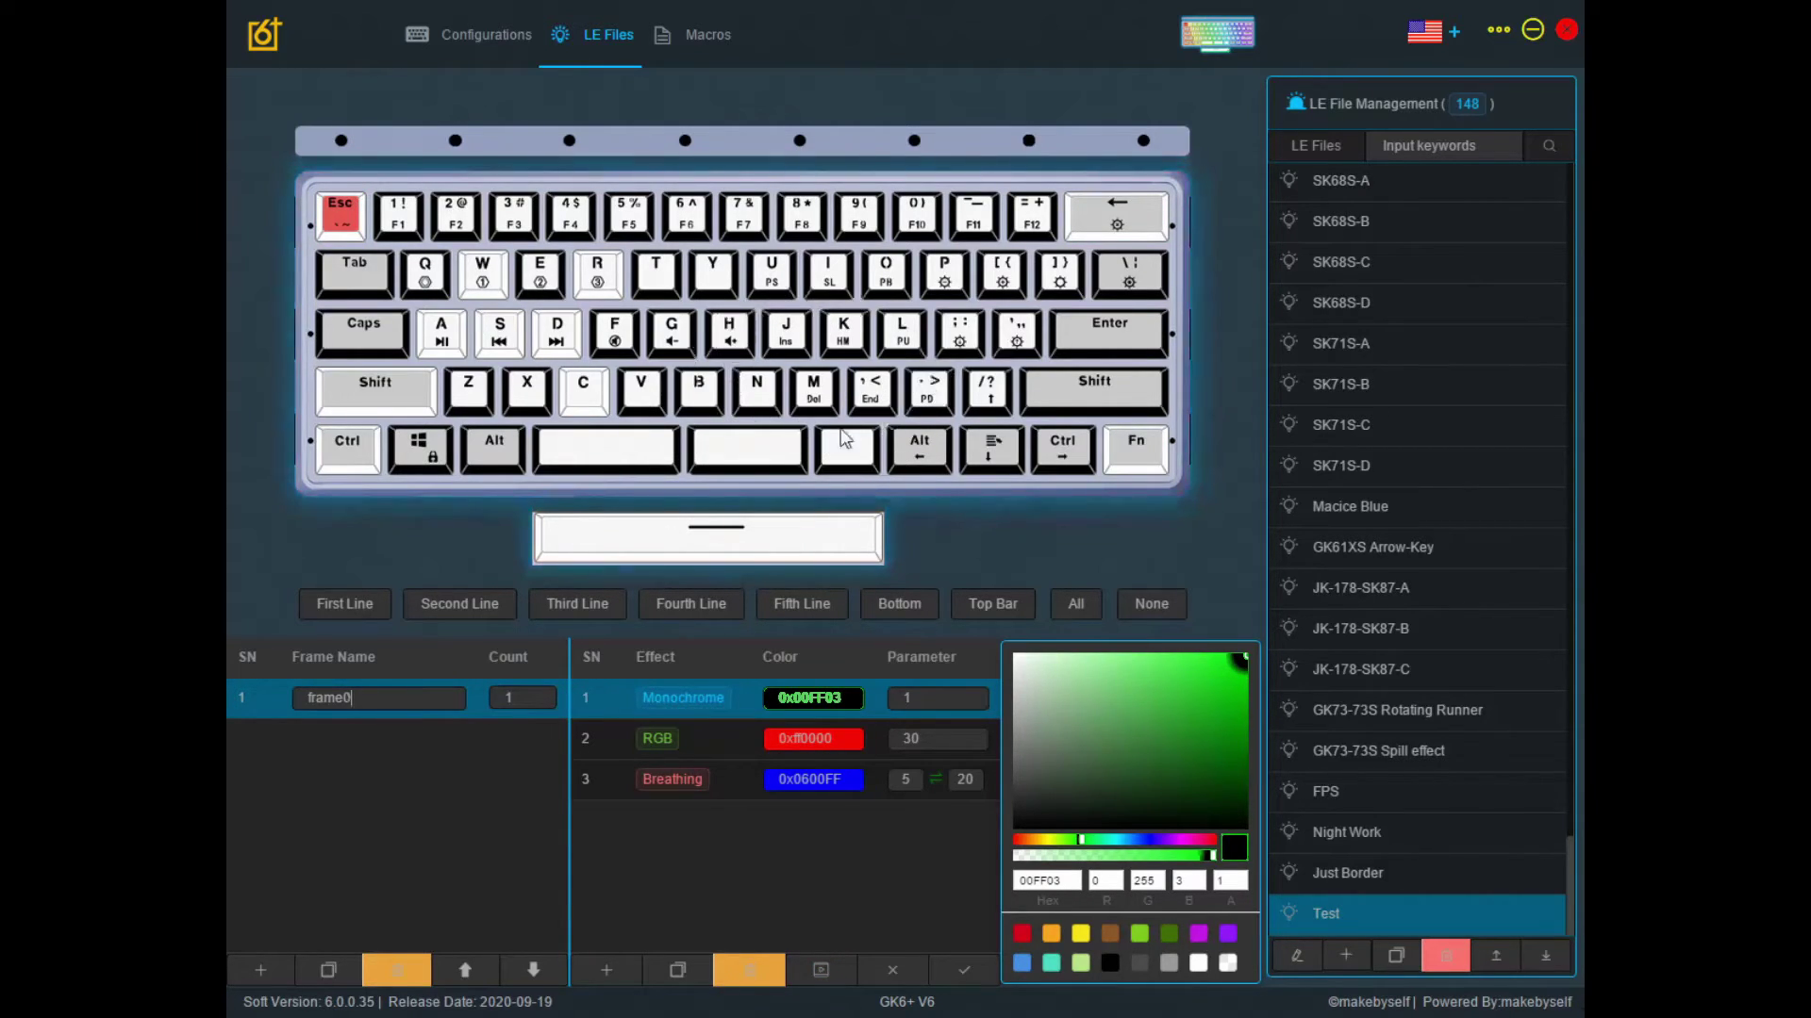
Step: Add S to the RGB effect, and left Shift and the light bar to Breathing
left_click(803, 737)
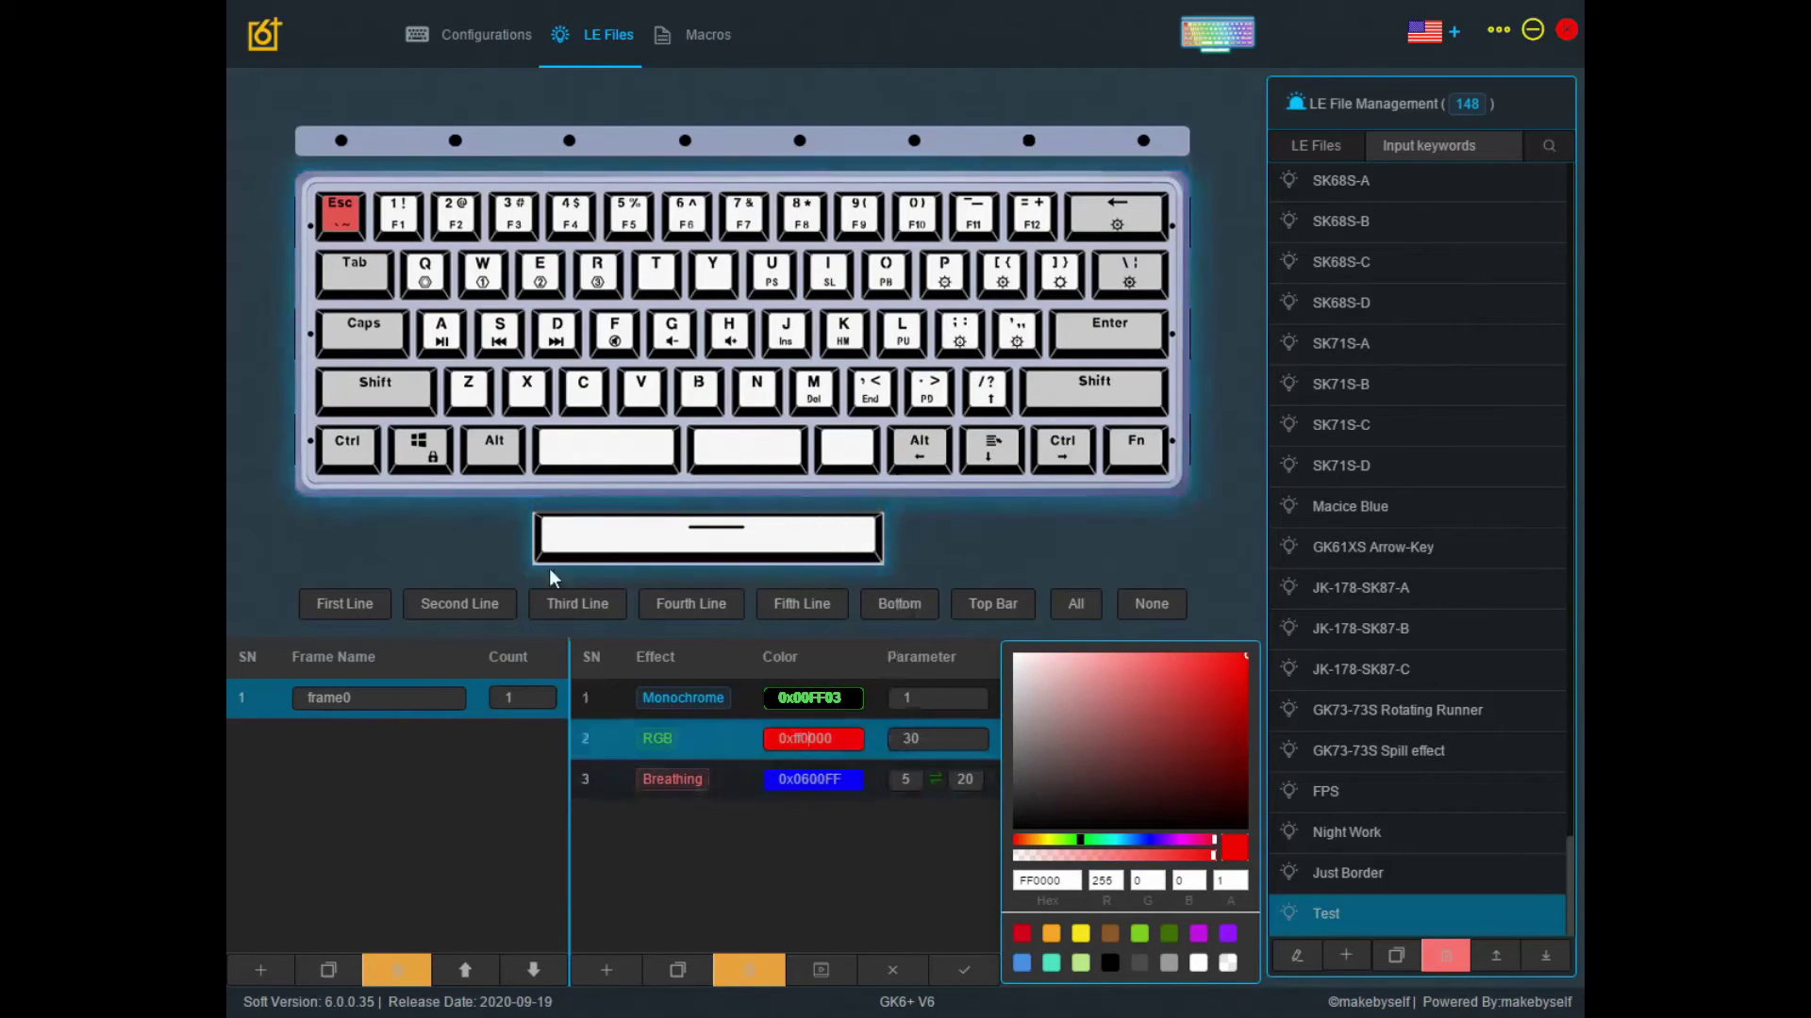
left_click(500, 349)
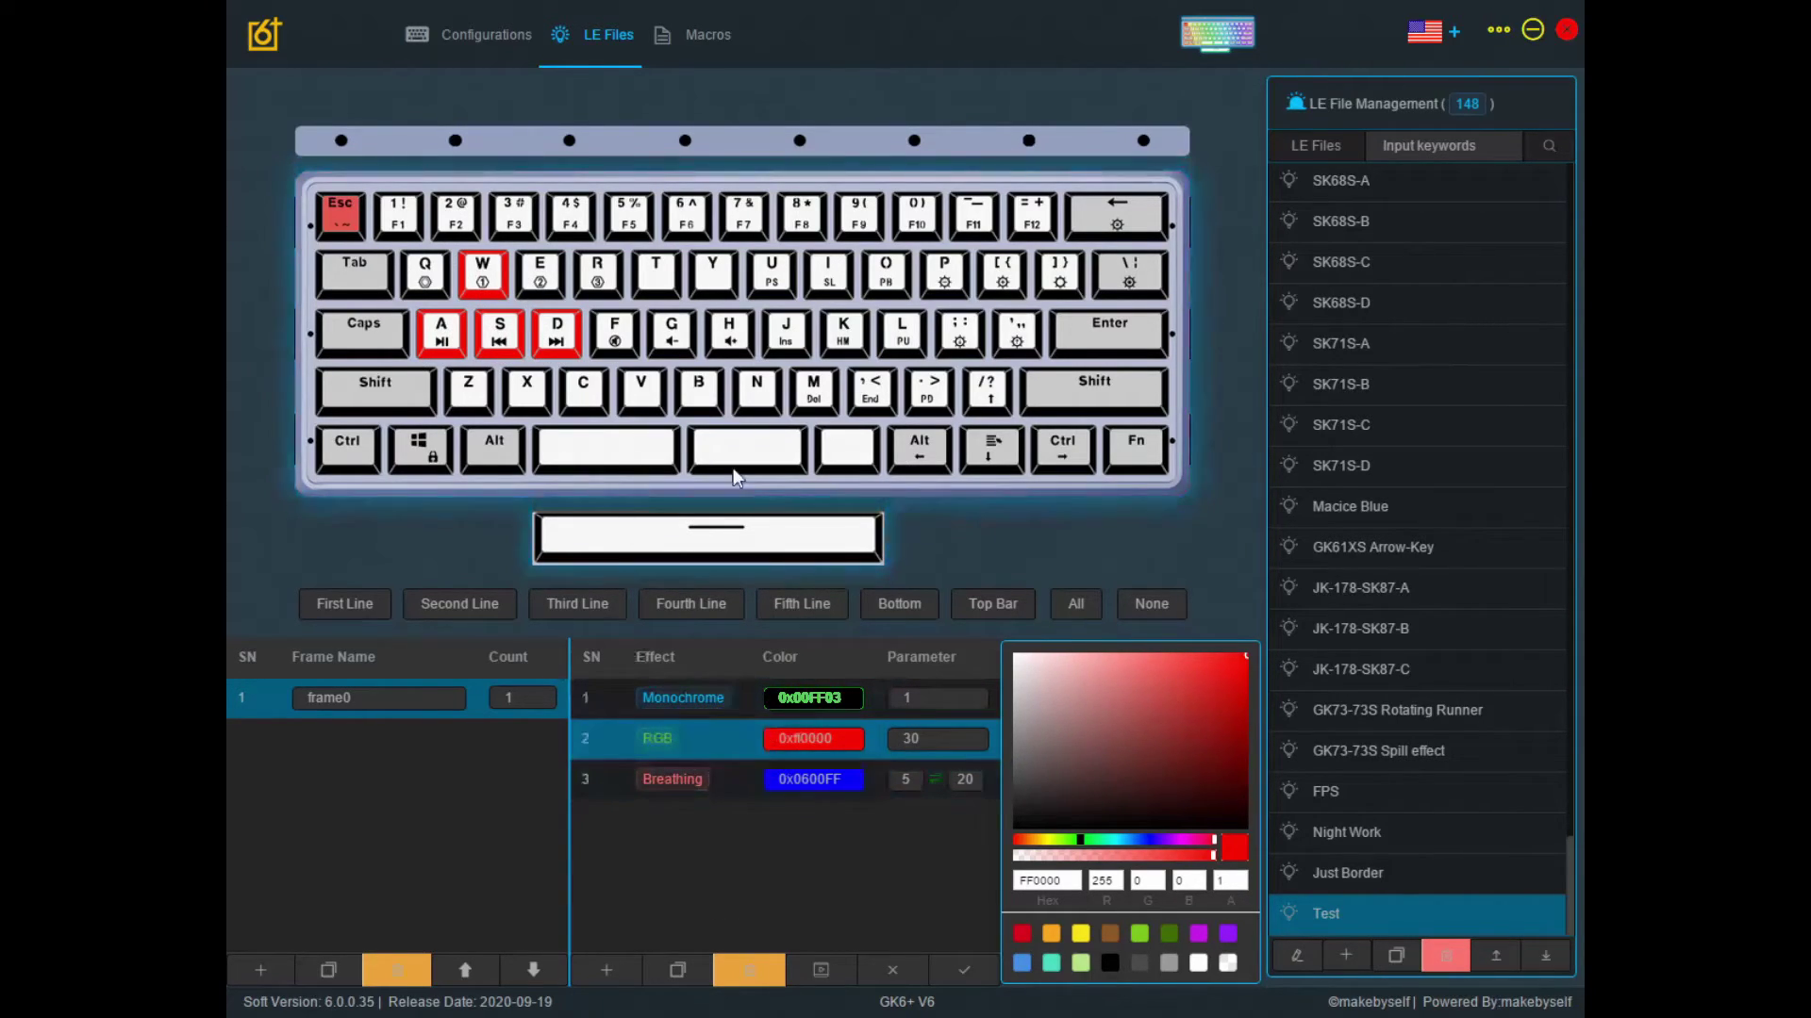
left_click(809, 781)
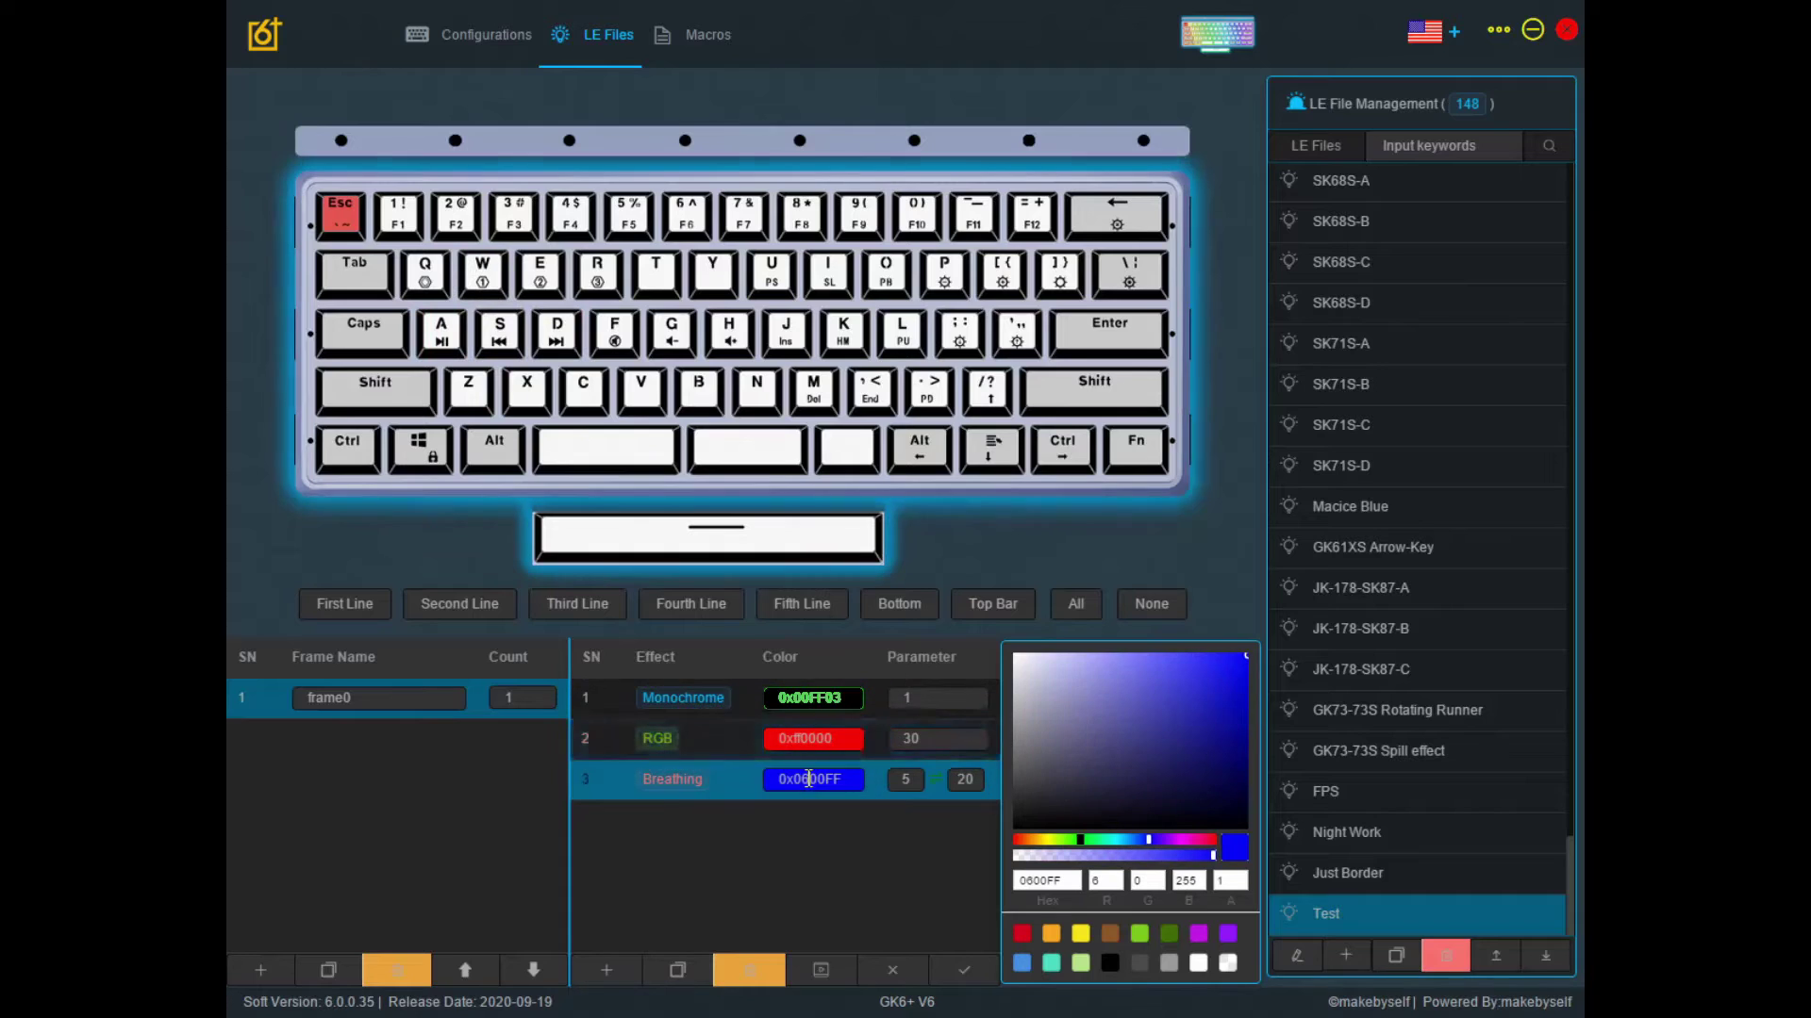
left_click(382, 387)
left_click(655, 542)
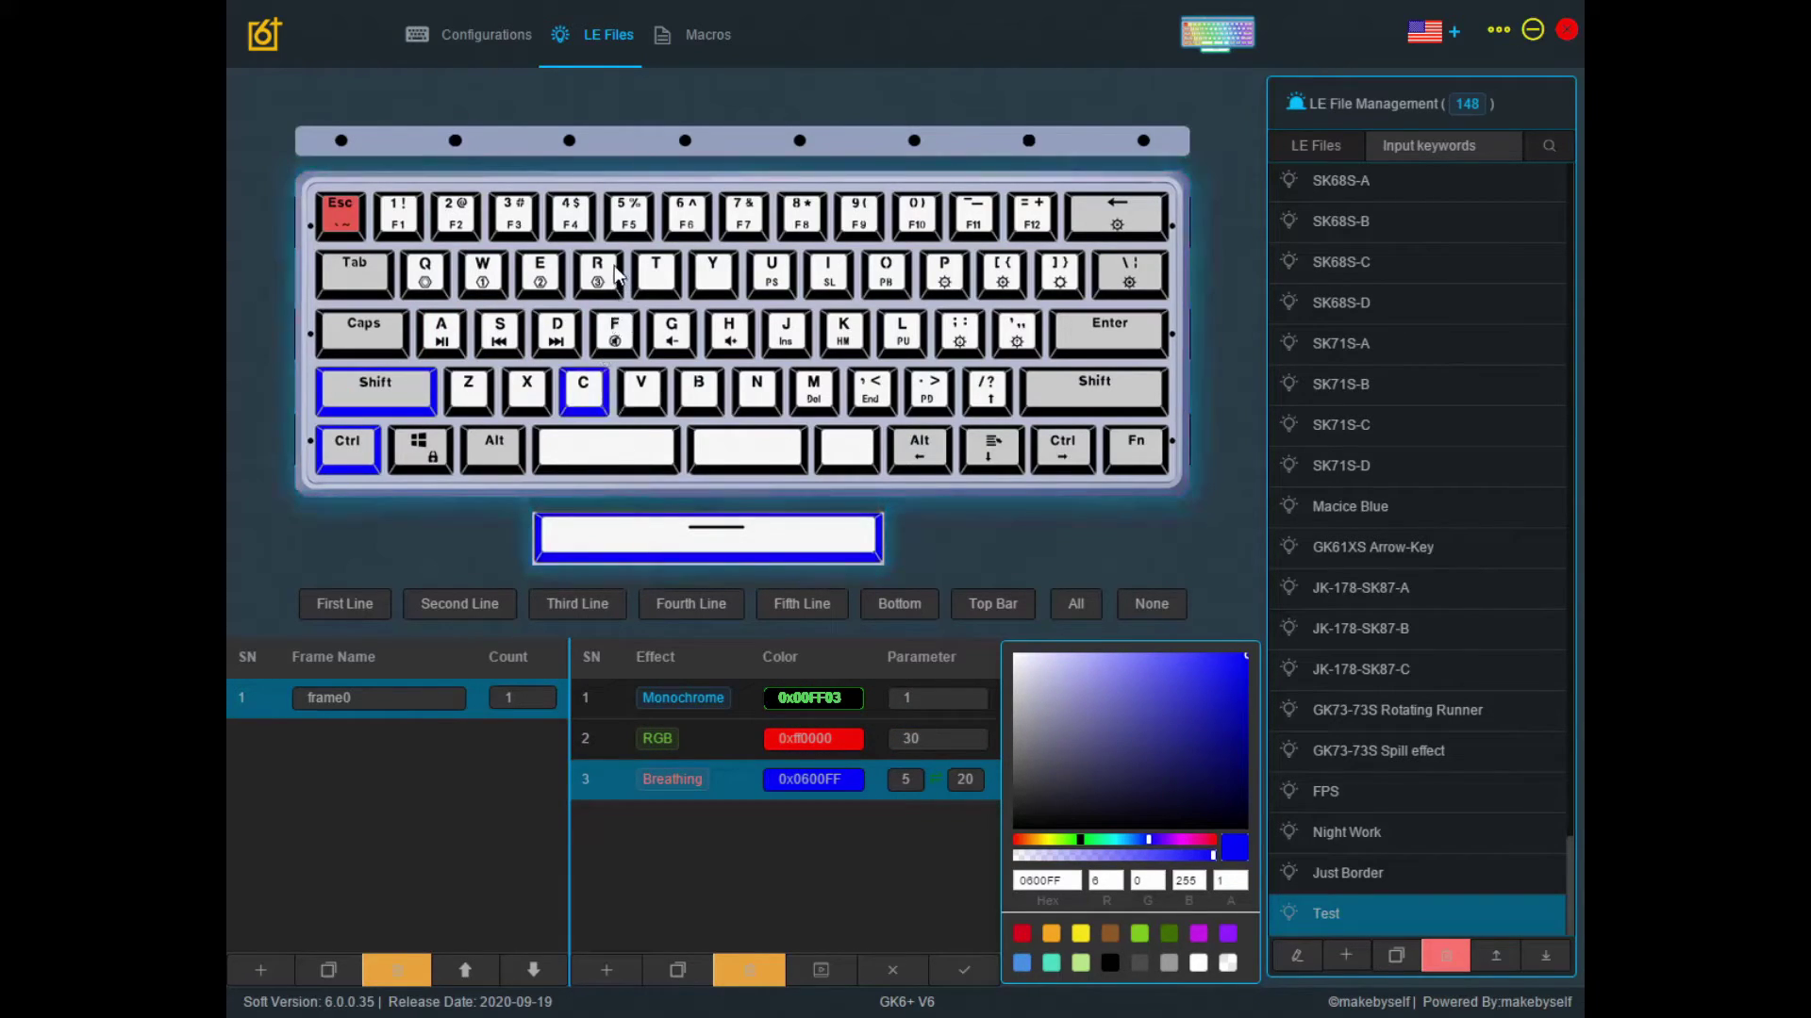
Step: Preview all three effects together on the layout and save the Test file
left_click(716, 719)
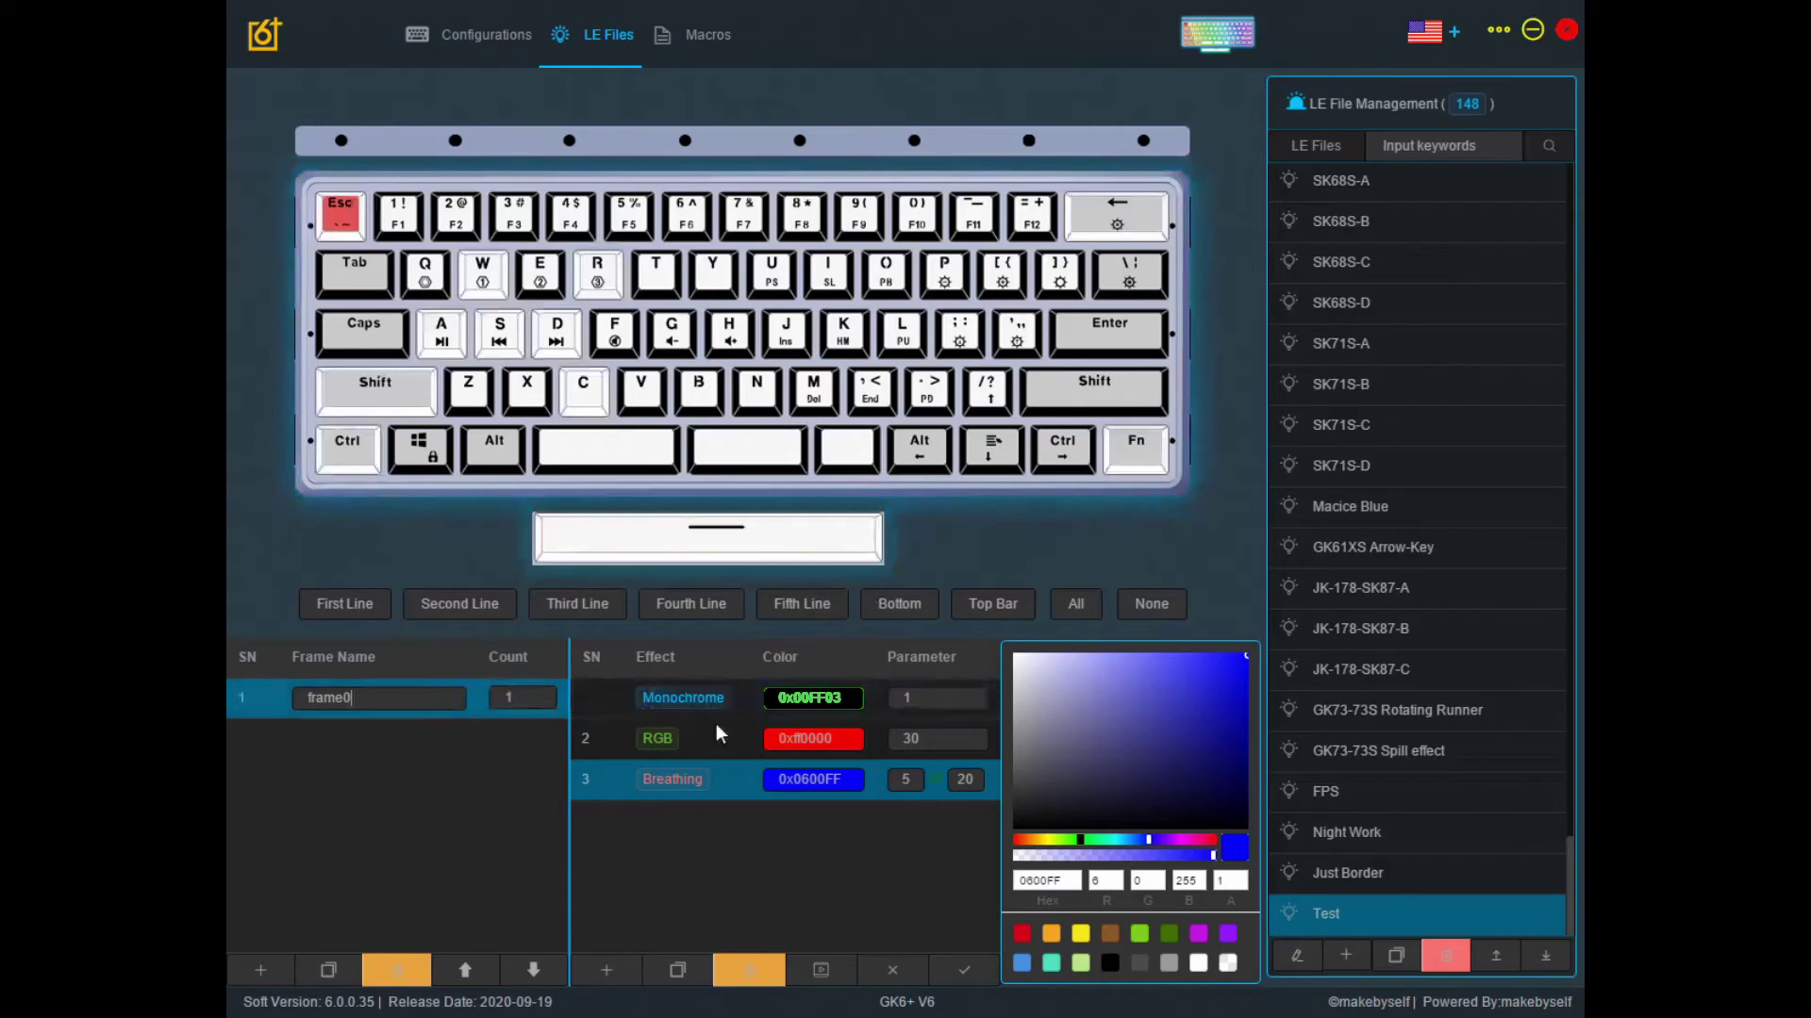
left_click(820, 976)
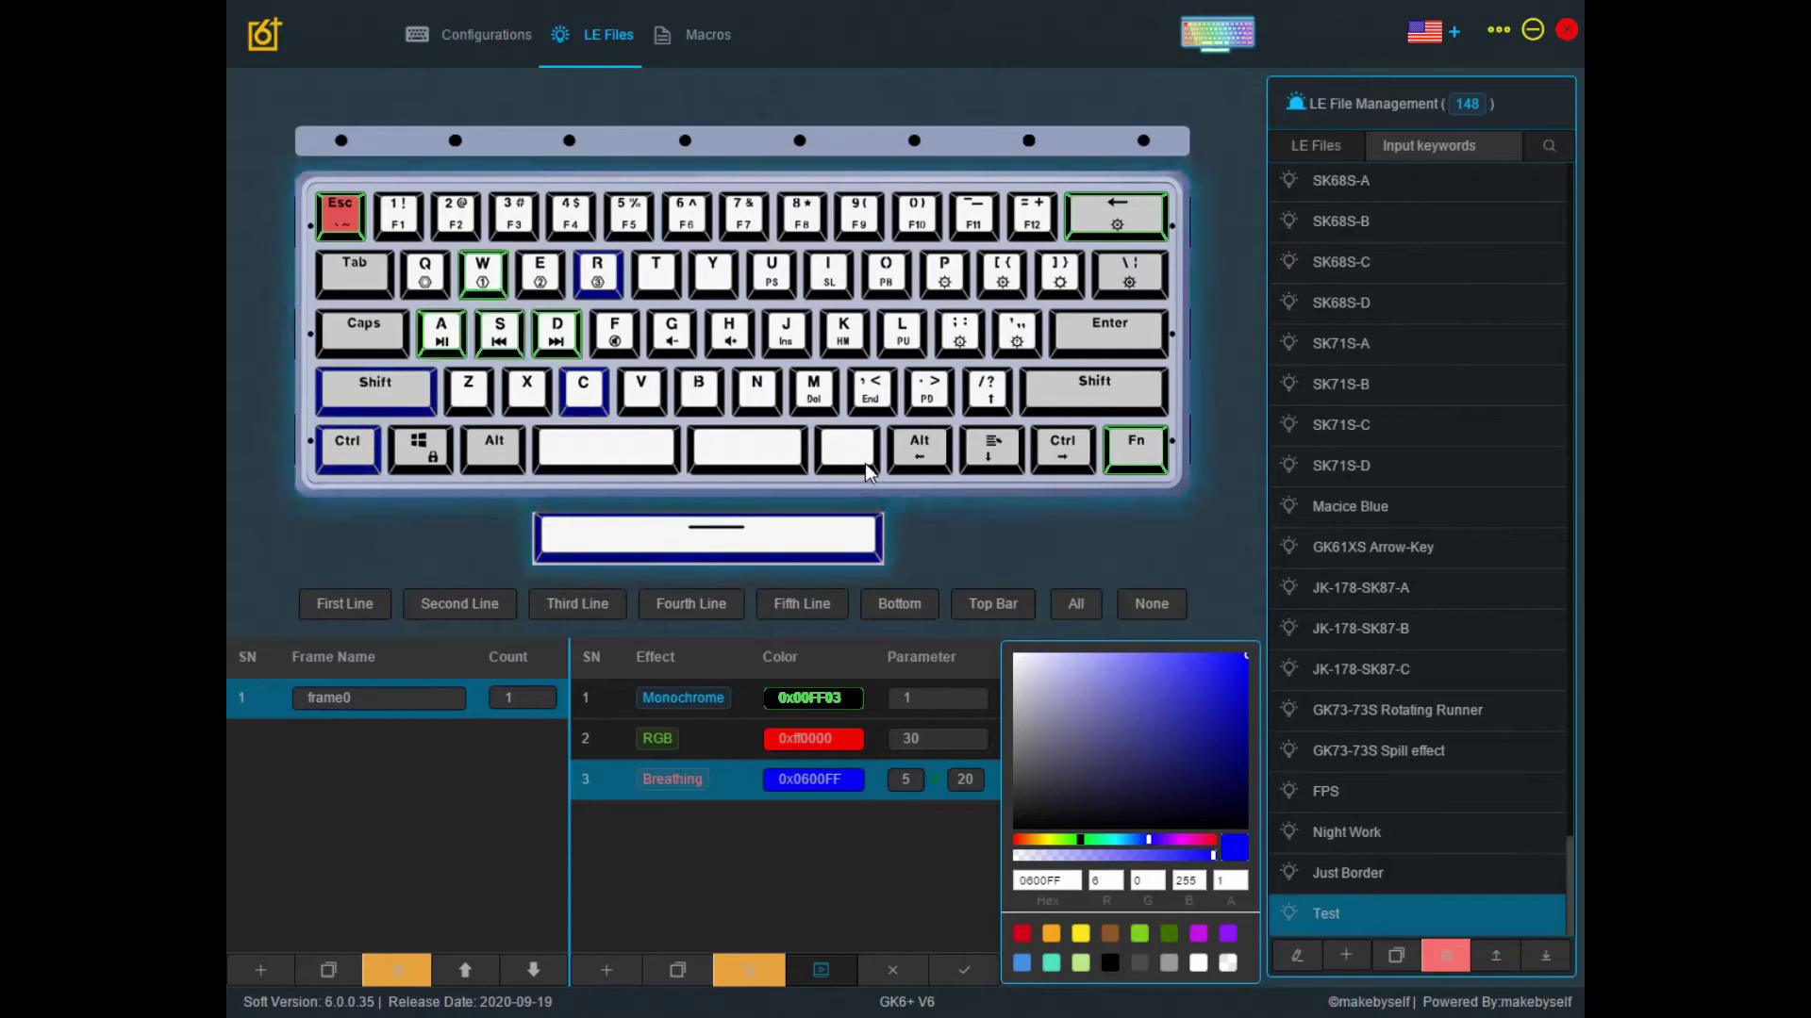
left_click(964, 971)
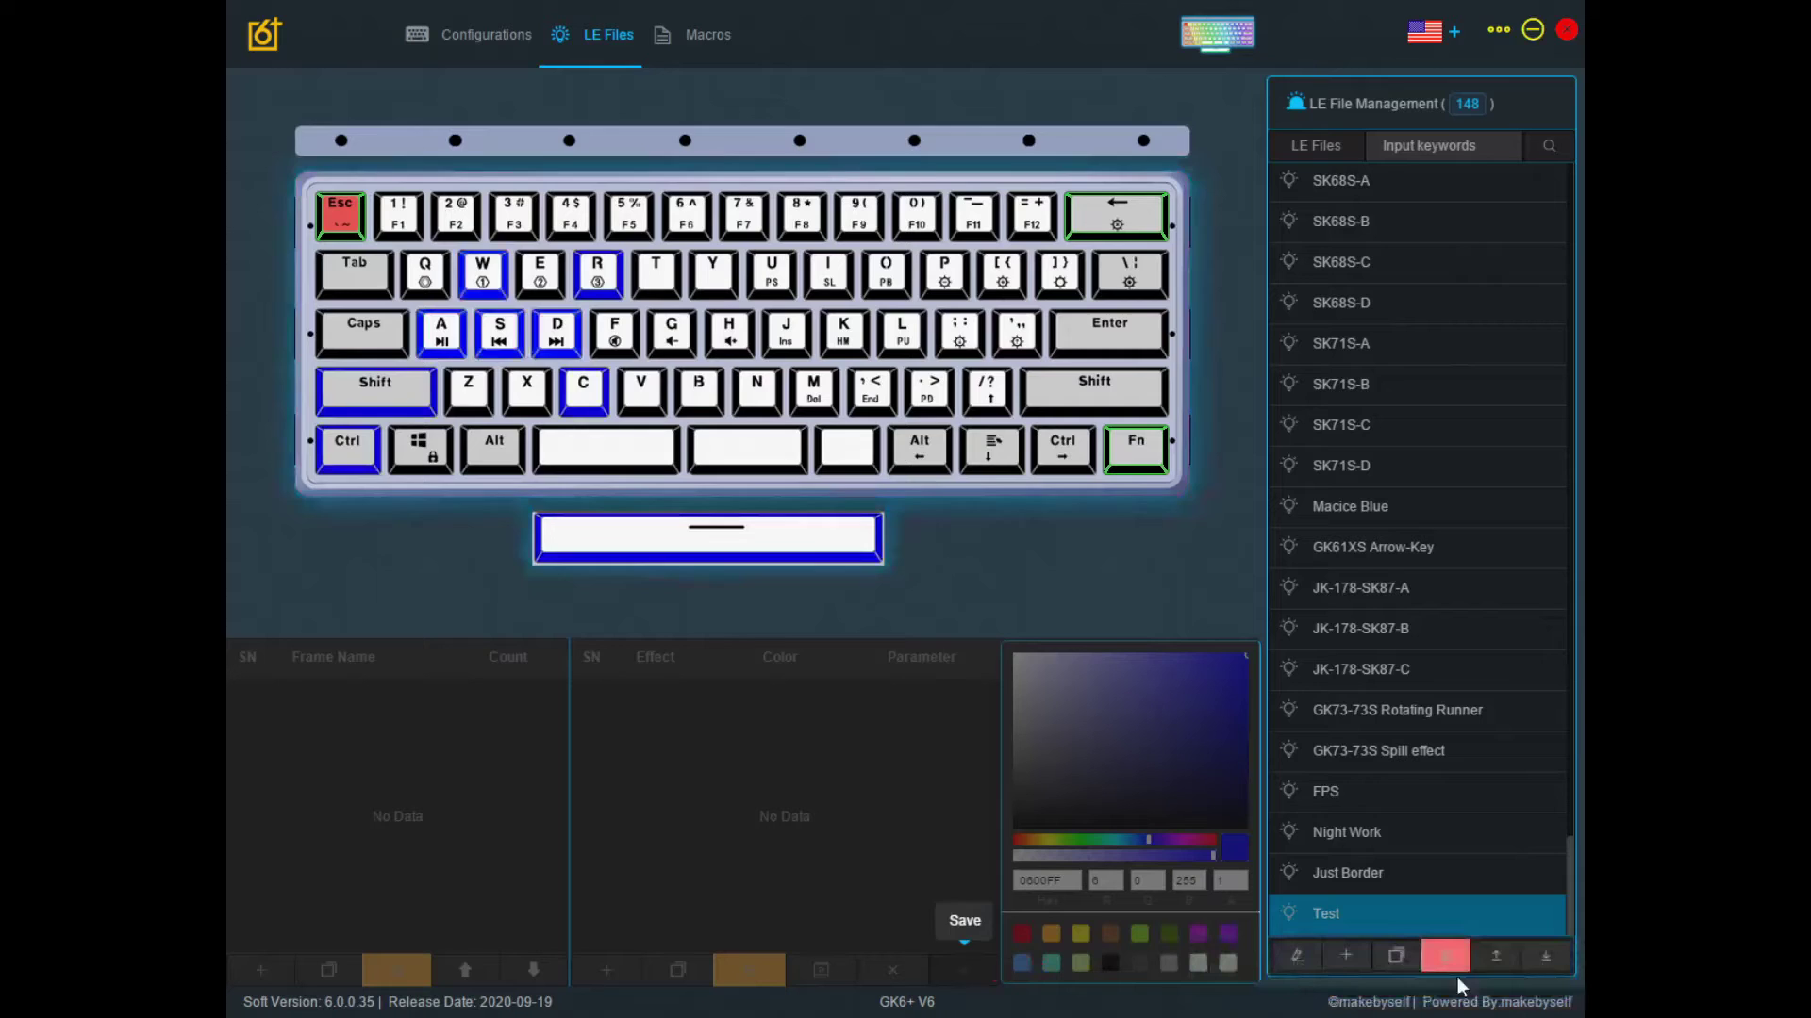
Step: Go to the Configurations page with the light-effect slots
left_click(482, 42)
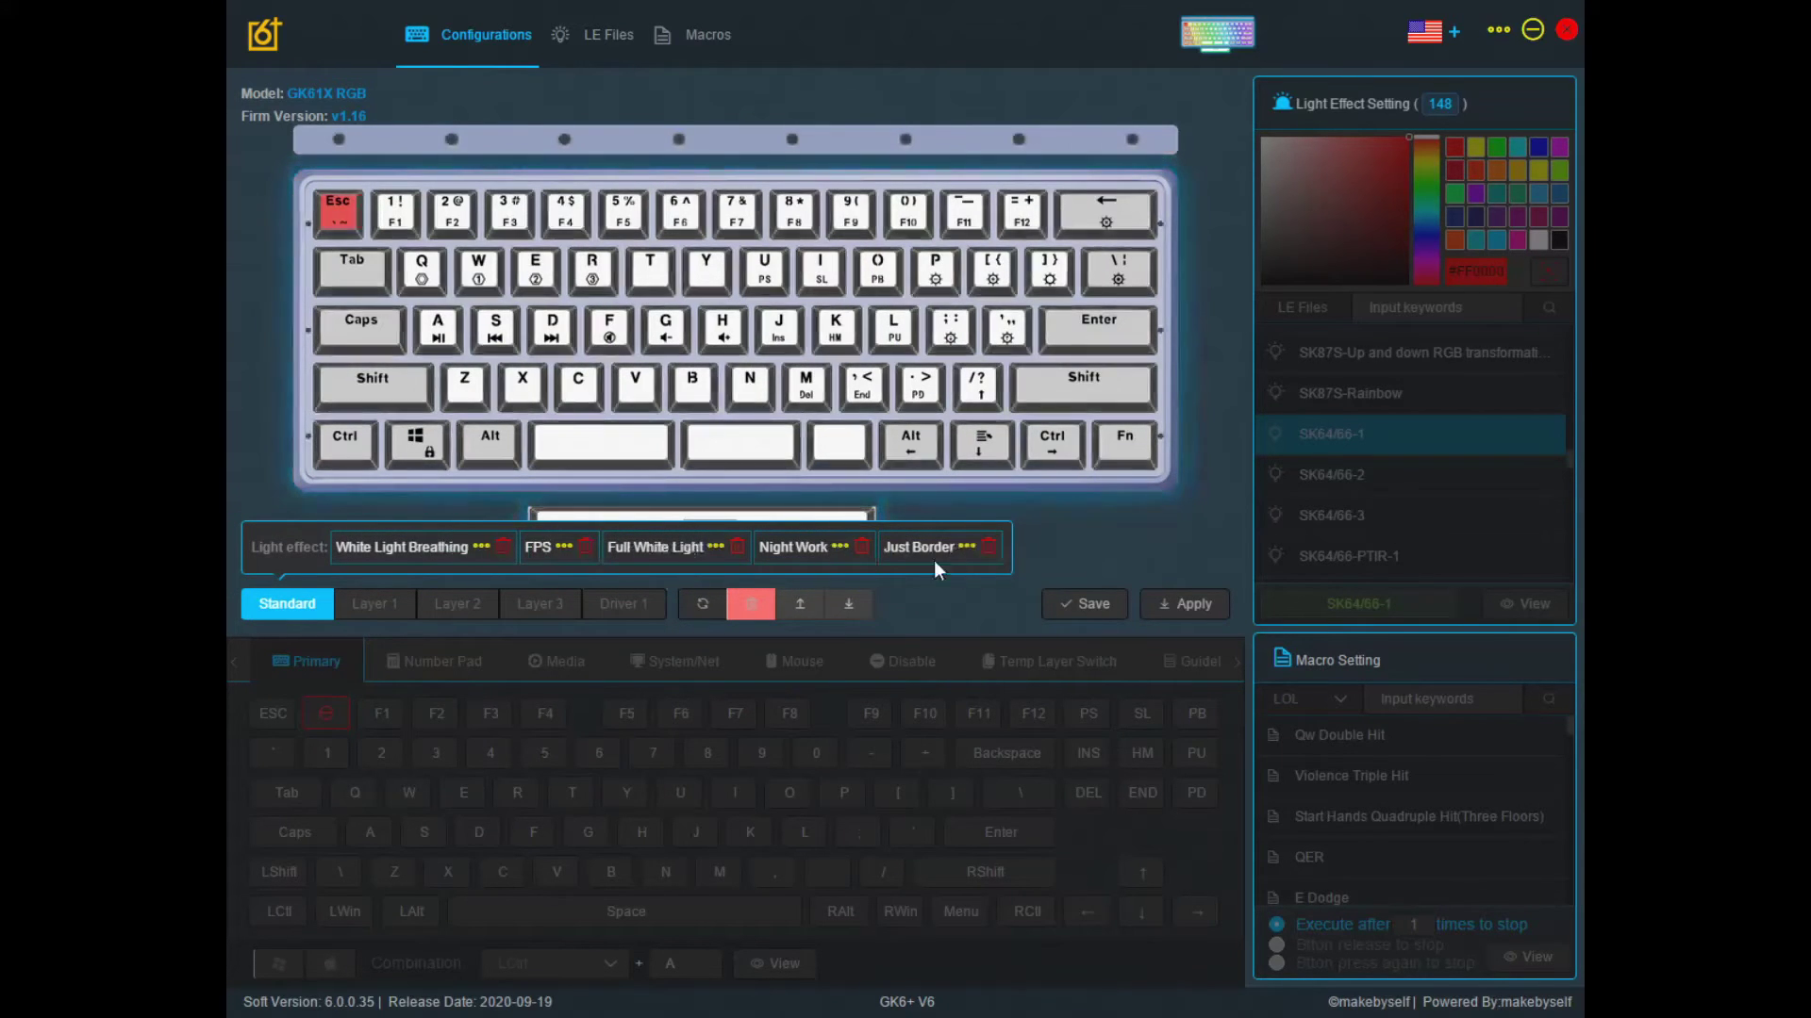
Step: Replace the Full White Light slot with the Test file and save the slots
left_click(716, 547)
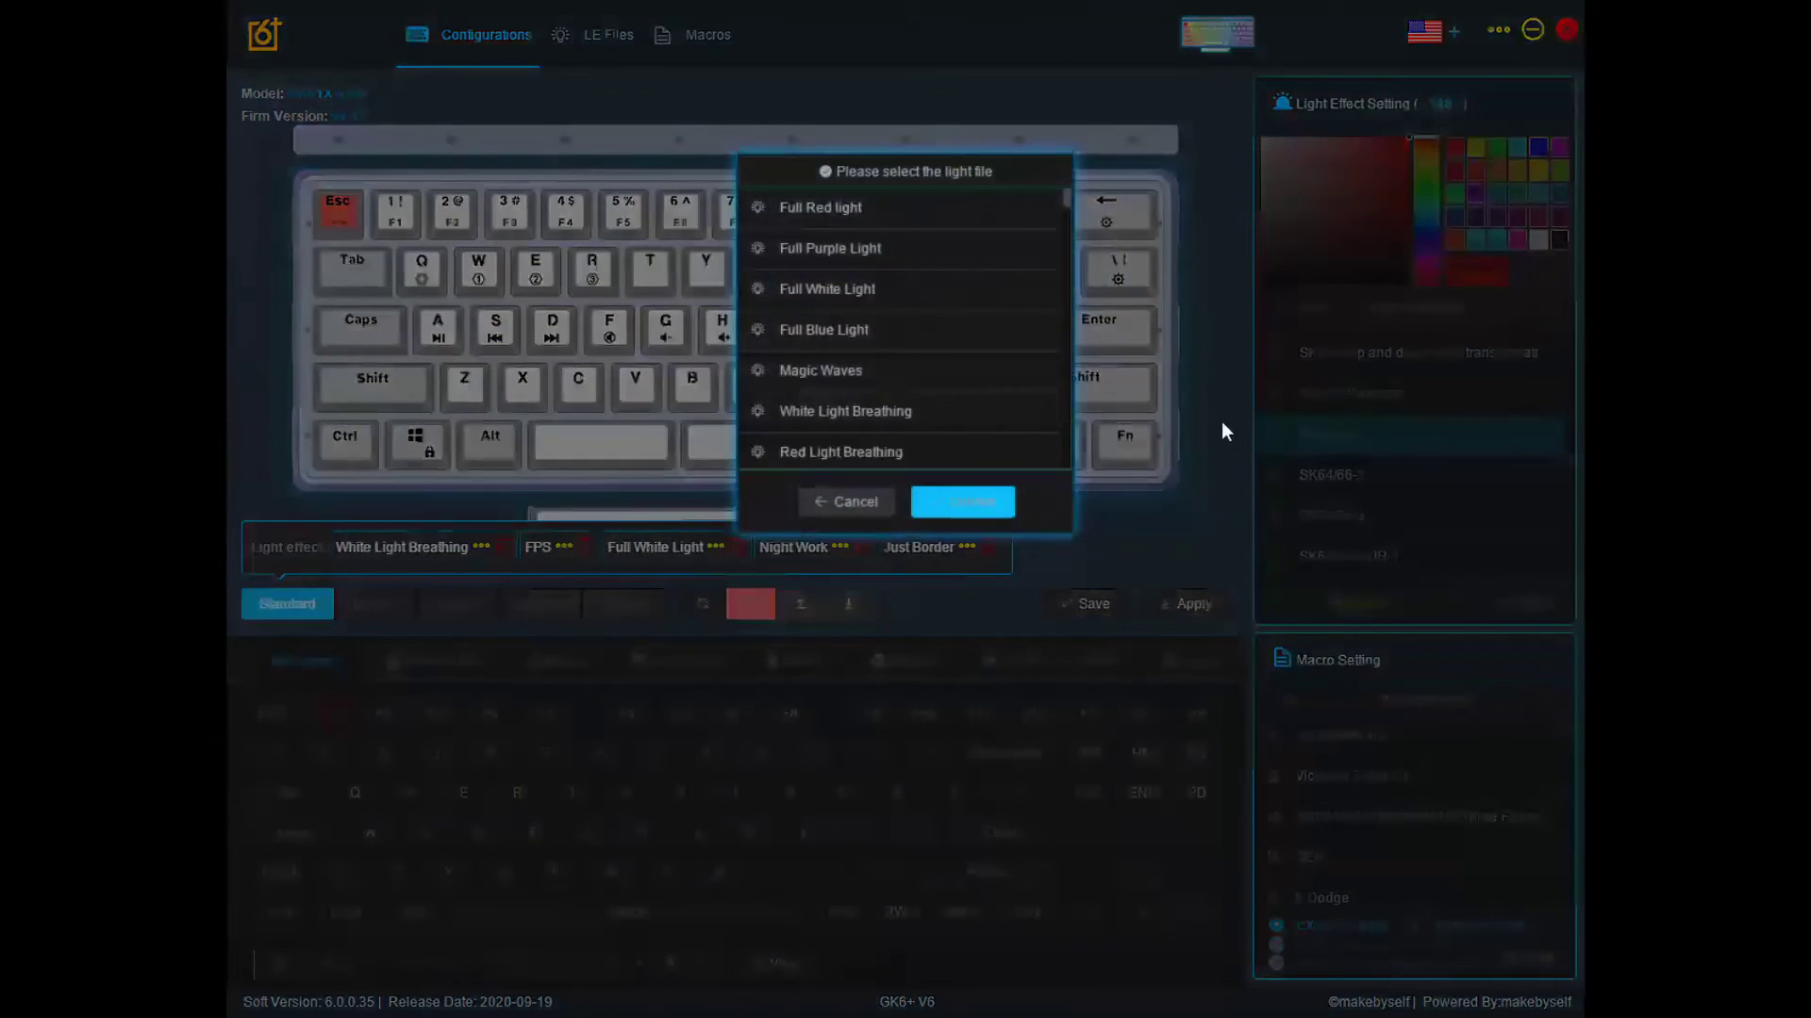
scroll(943, 345, "down", 10)
scroll(939, 343, "down", 10)
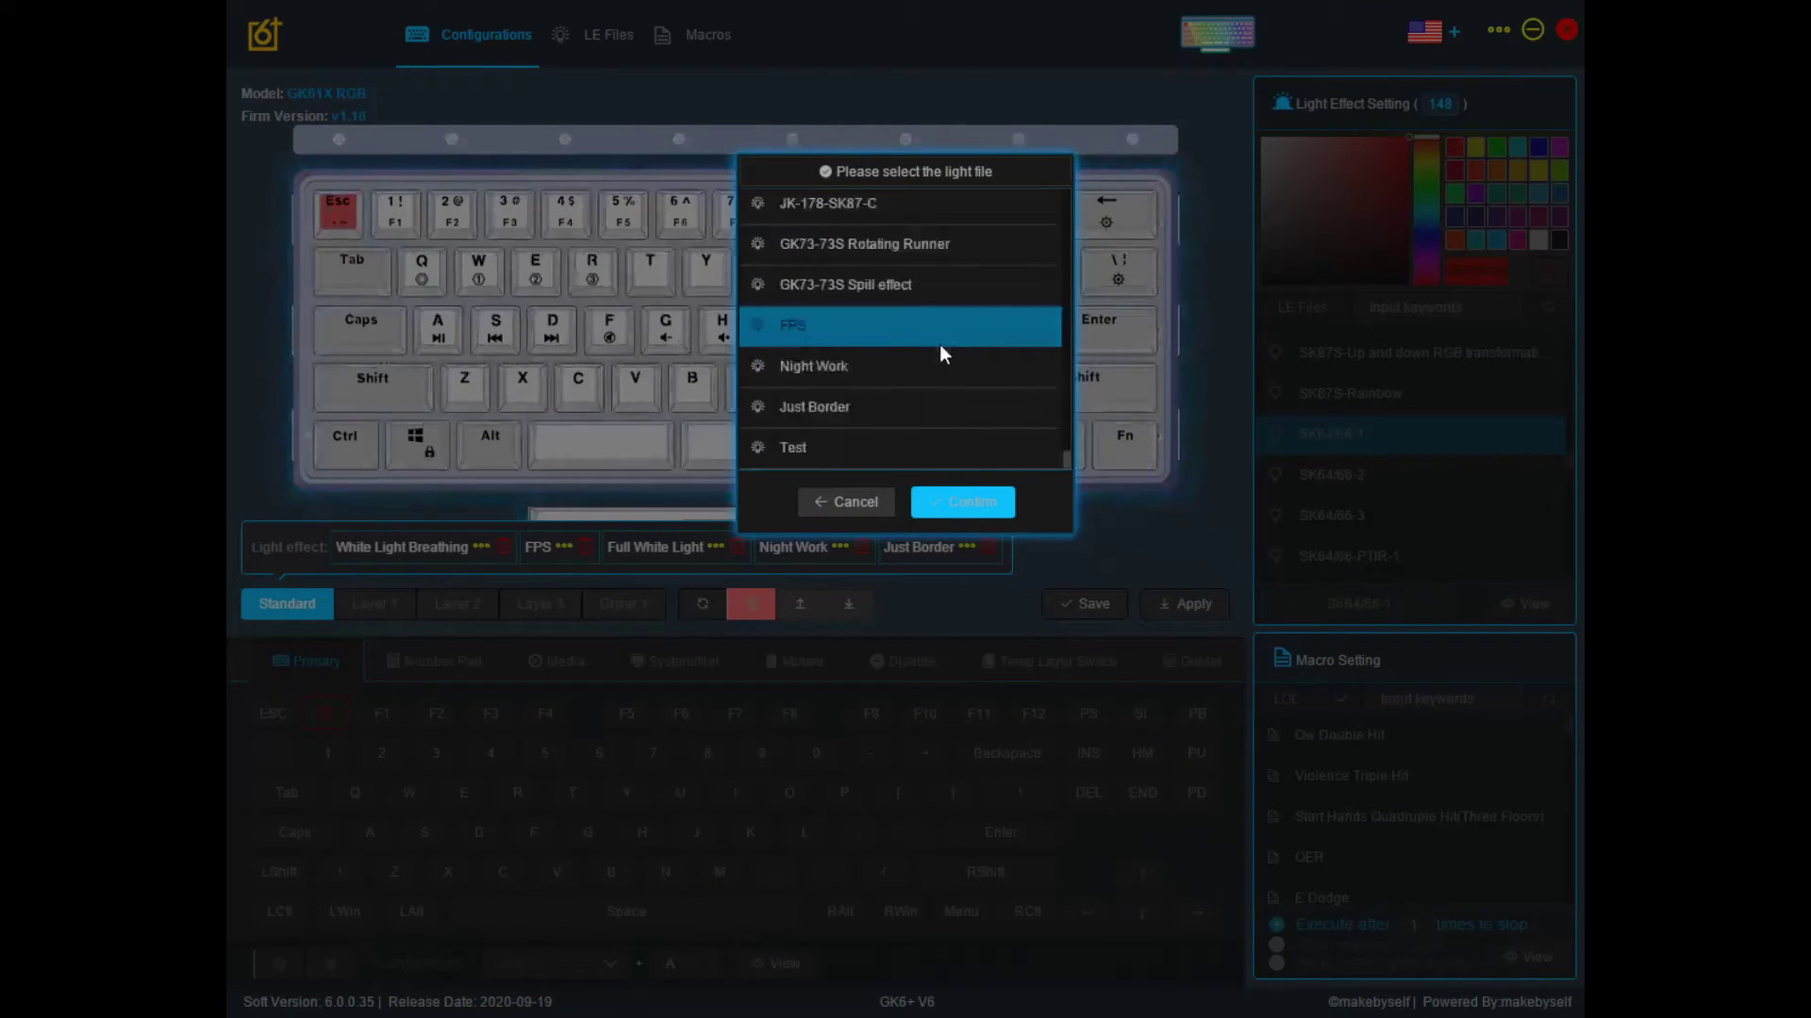
left_click(836, 447)
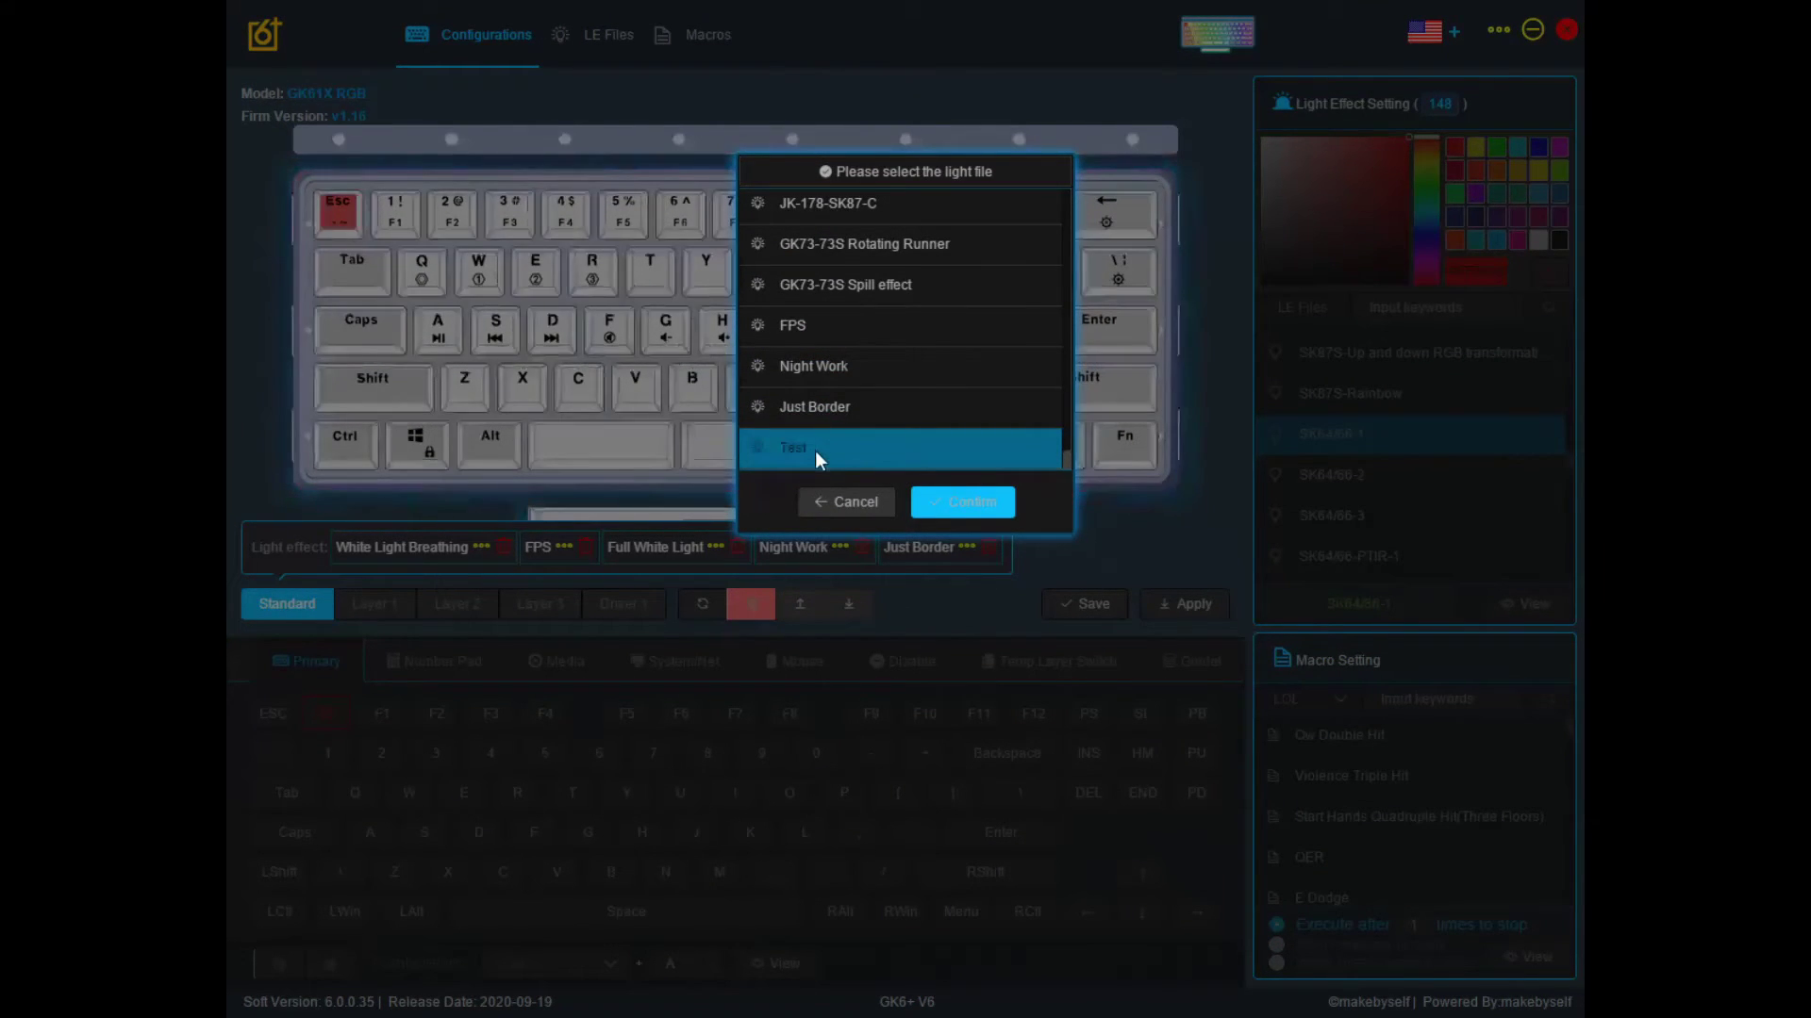
left_click(972, 499)
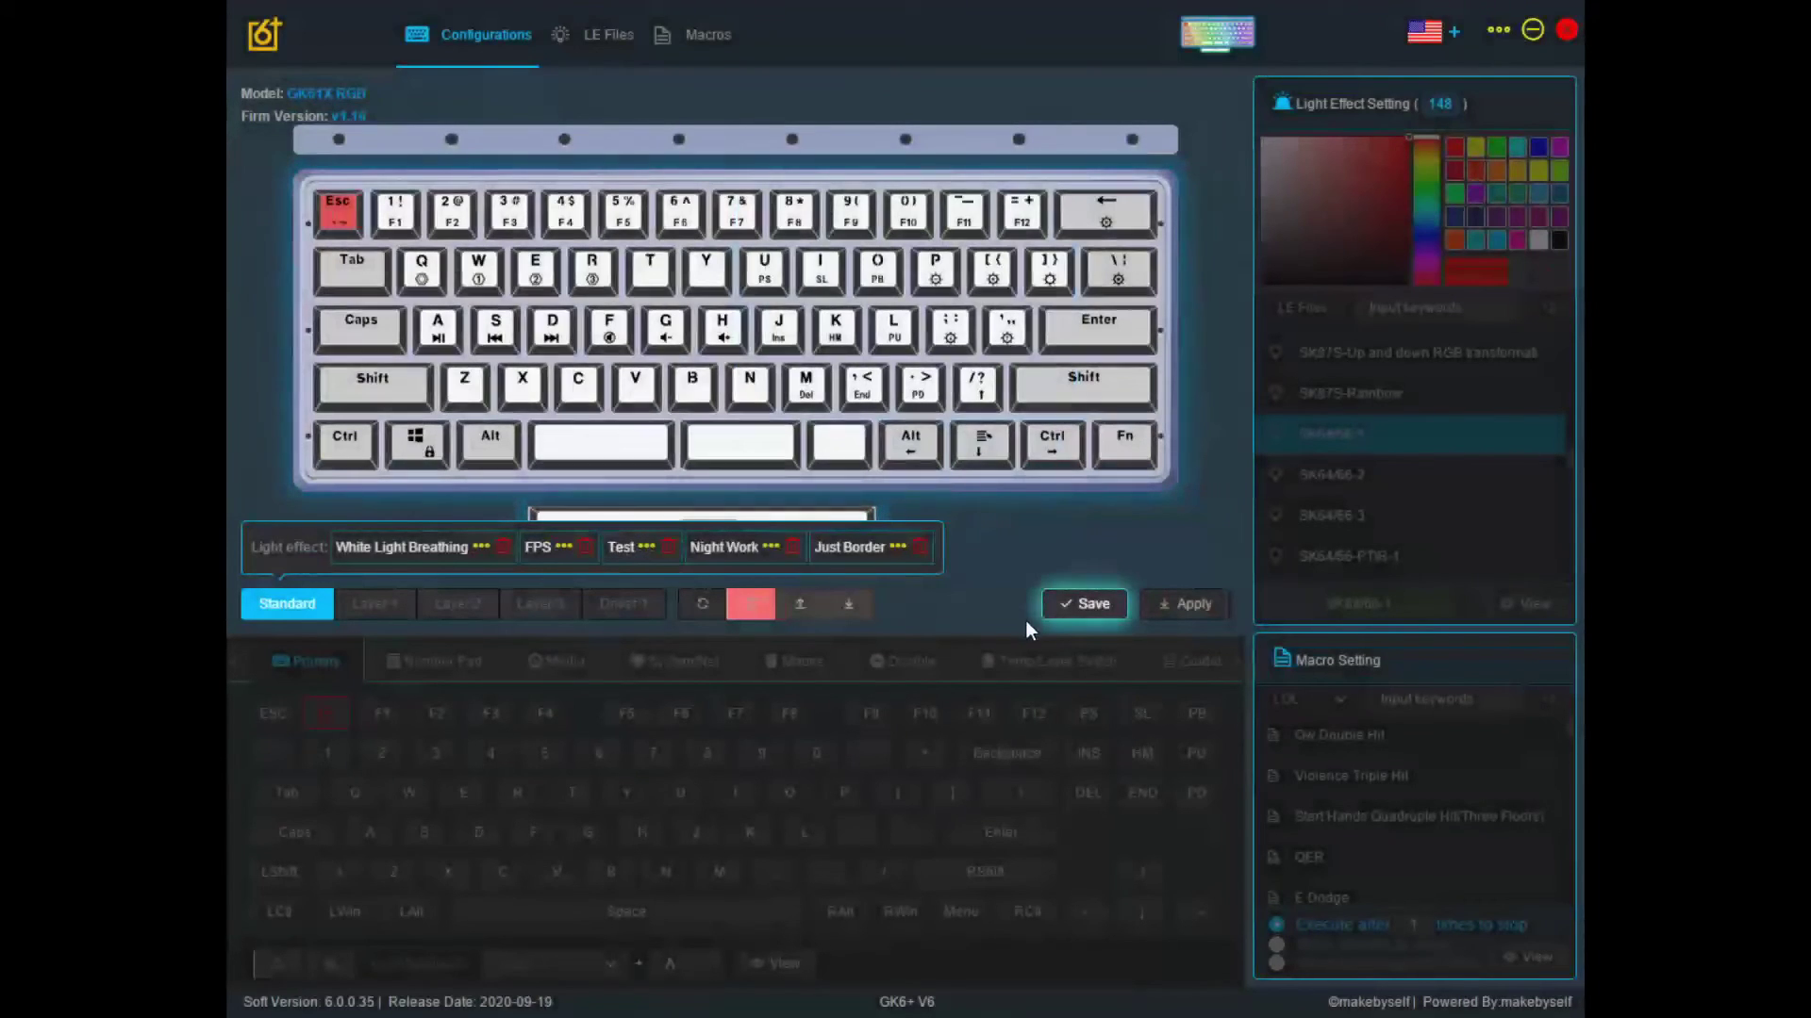
left_click(1085, 608)
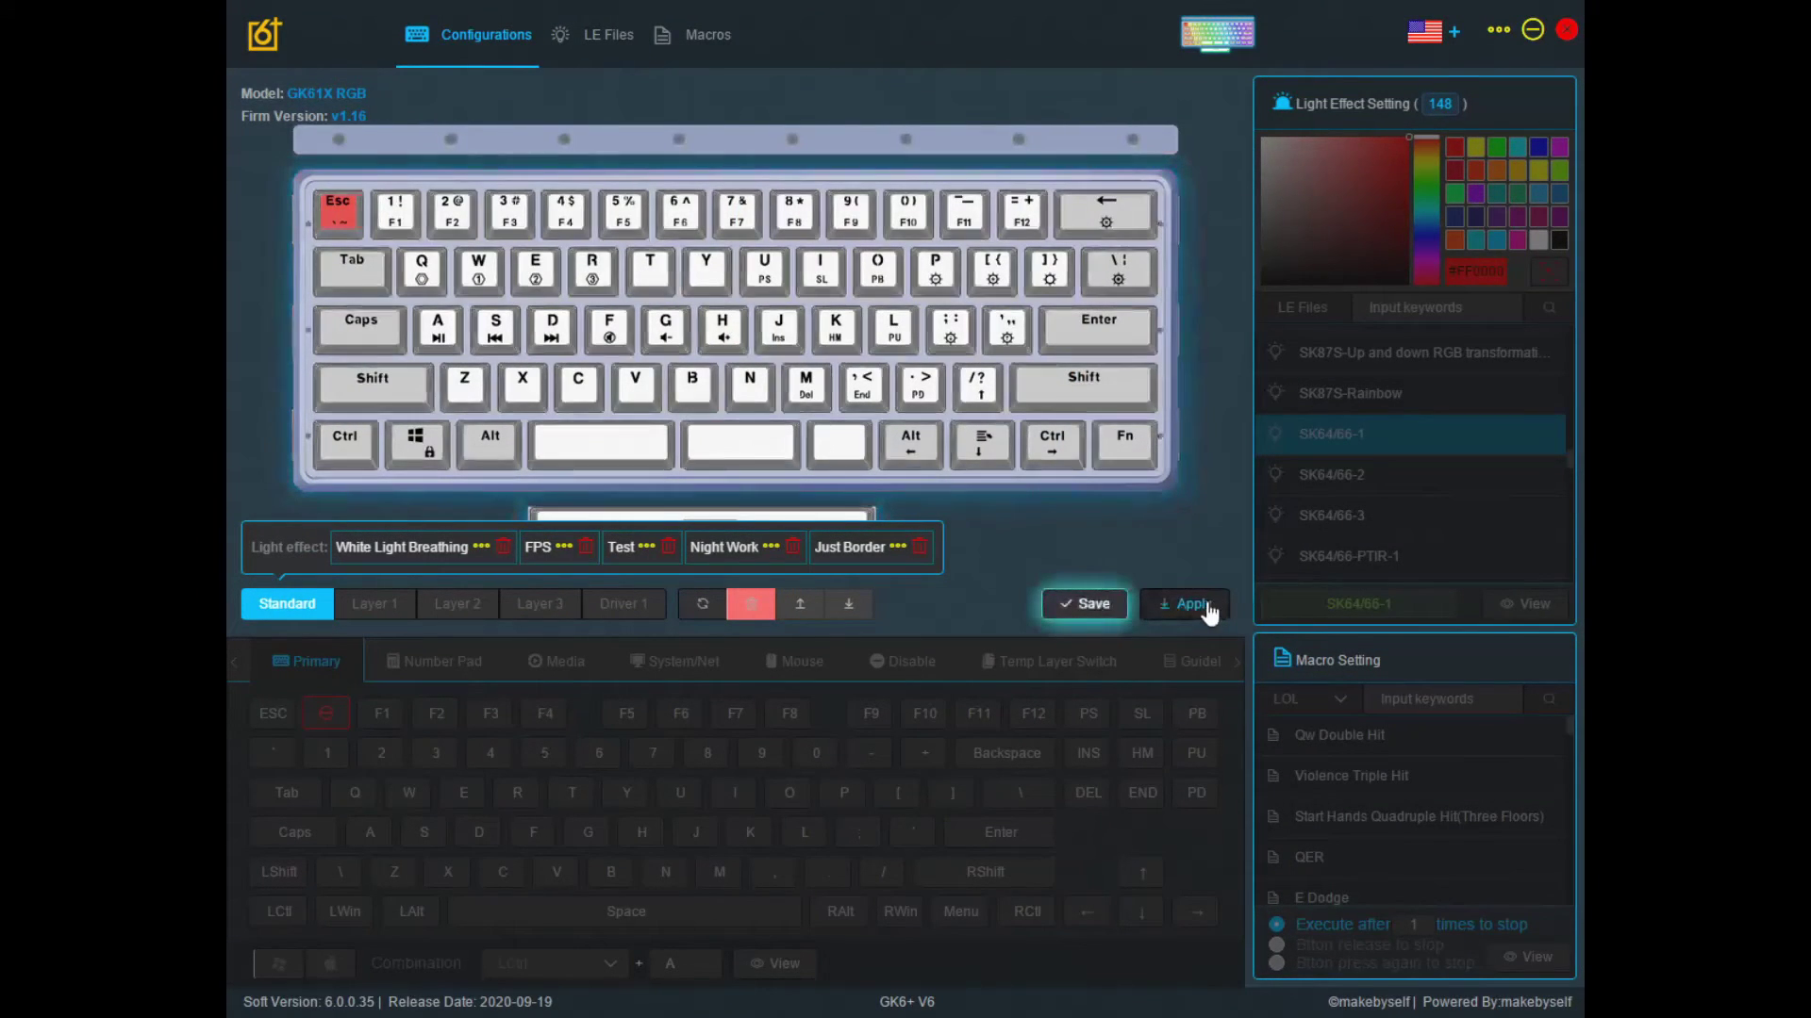